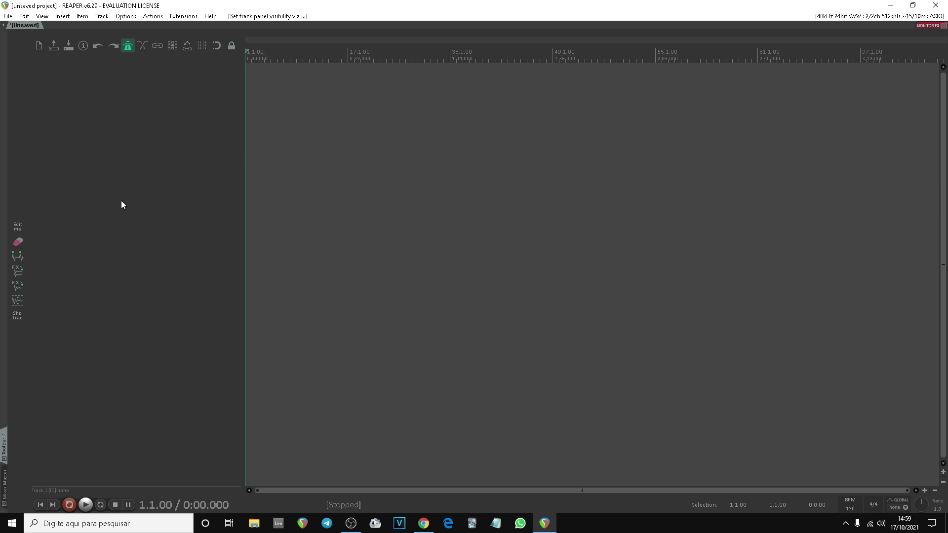
{"action": "double_click", "coordinate": [158, 206]}
{"action": "double_click", "coordinate": [171, 281]}
{"action": "double_click", "coordinate": [167, 303]}
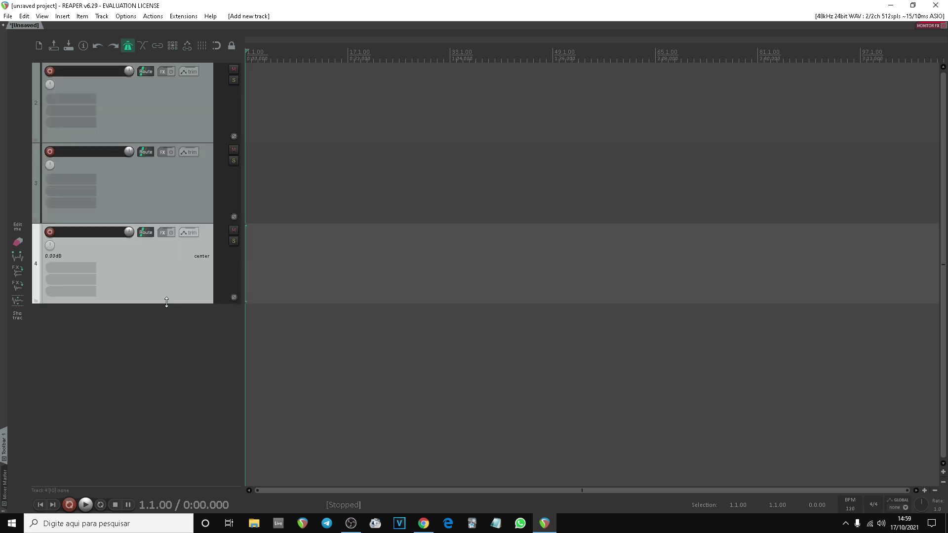
{"action": "key", "text": "Delete"}
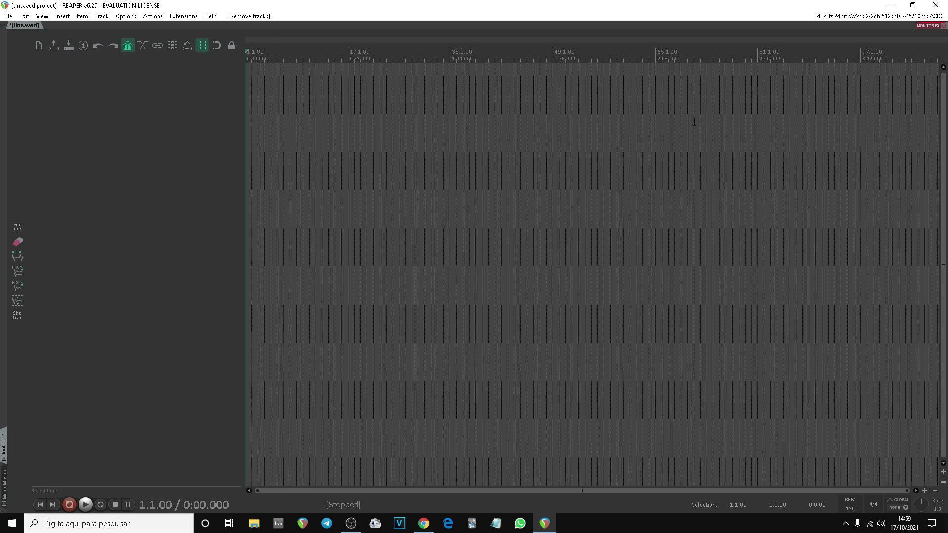
- Add four new empty tracks to the project
{"action": "scroll", "coordinate": [694, 184], "scroll_direction": "up", "scroll_amount": 5}
{"action": "double_click", "coordinate": [124, 164]}
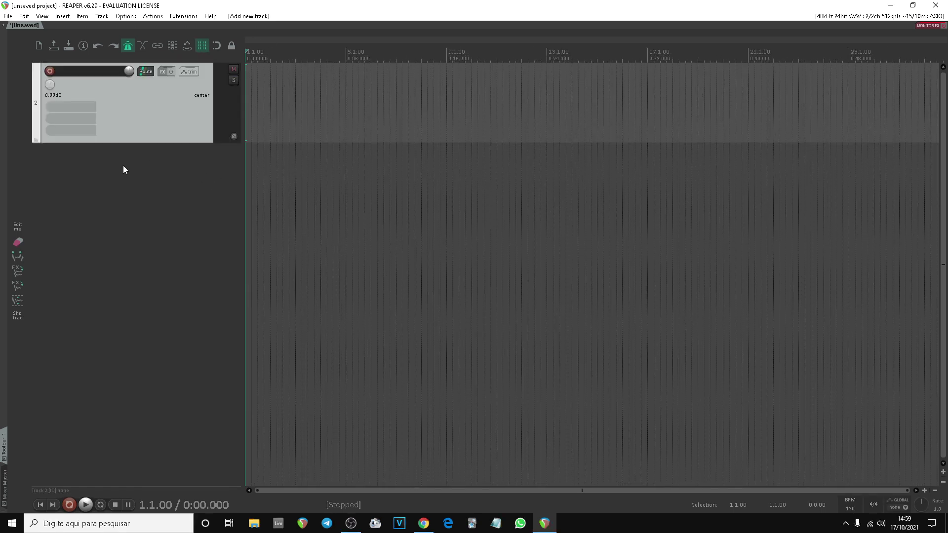
{"action": "double_click", "coordinate": [138, 238]}
{"action": "double_click", "coordinate": [141, 286]}
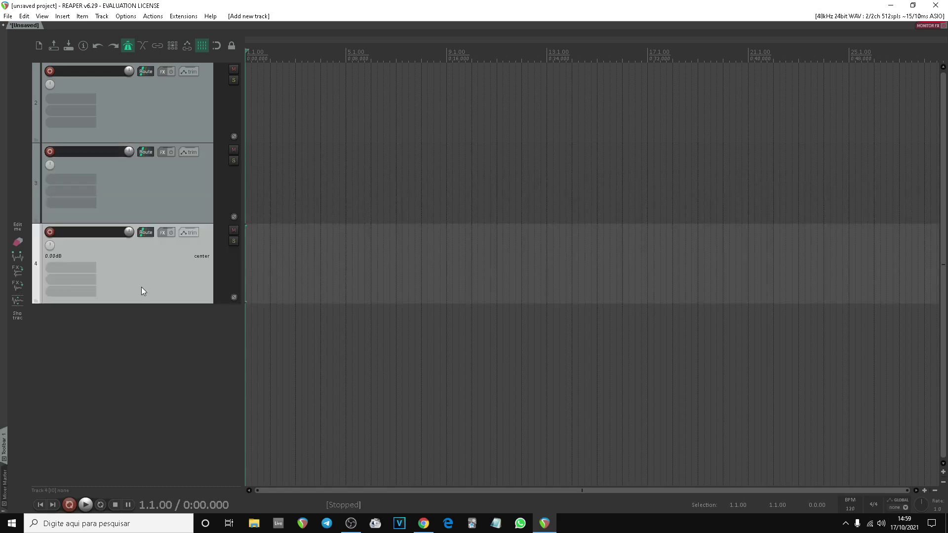
{"action": "double_click", "coordinate": [154, 364]}
- Name the first track CONGA 1 and the second track CONGA 2
{"action": "double_click", "coordinate": [101, 71]}
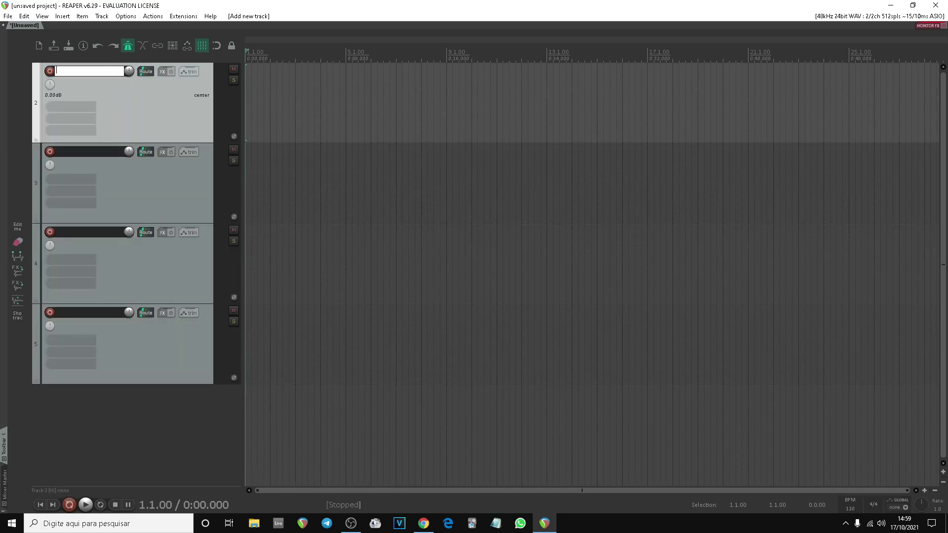
{"action": "key", "text": "BackSpace"}
{"action": "key", "text": "BackSpace"}
{"action": "key", "text": "BackSpace"}
{"action": "key", "text": "Tab"}
{"action": "type", "text": "CONGA 2"}
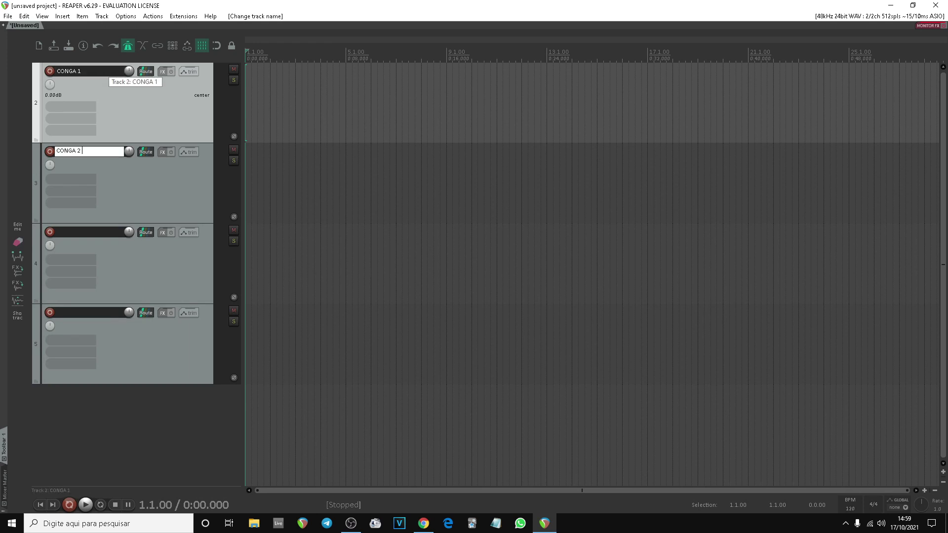
{"action": "key", "text": "Tab"}
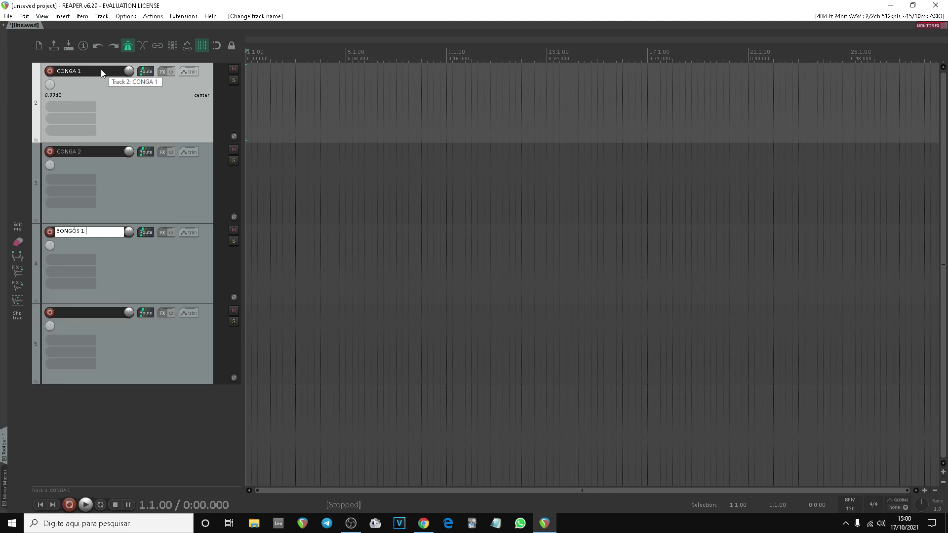
- Name the third track BONGÔS 1 and the fourth track BONGÔS 2
{"action": "type", "text": "BONGÔS 1"}
{"action": "key", "text": "Tab"}
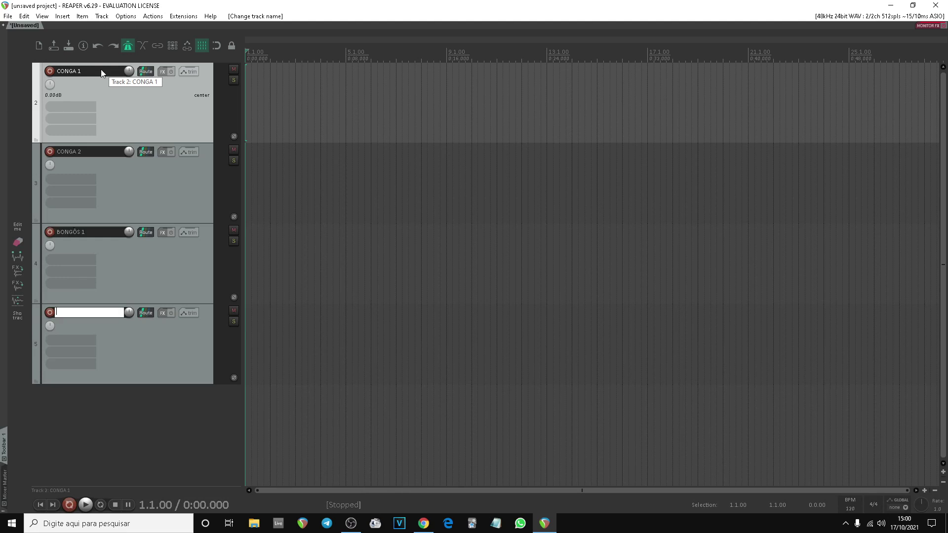
{"action": "type", "text": "BONGÔS 2"}
{"action": "key", "text": "Return"}
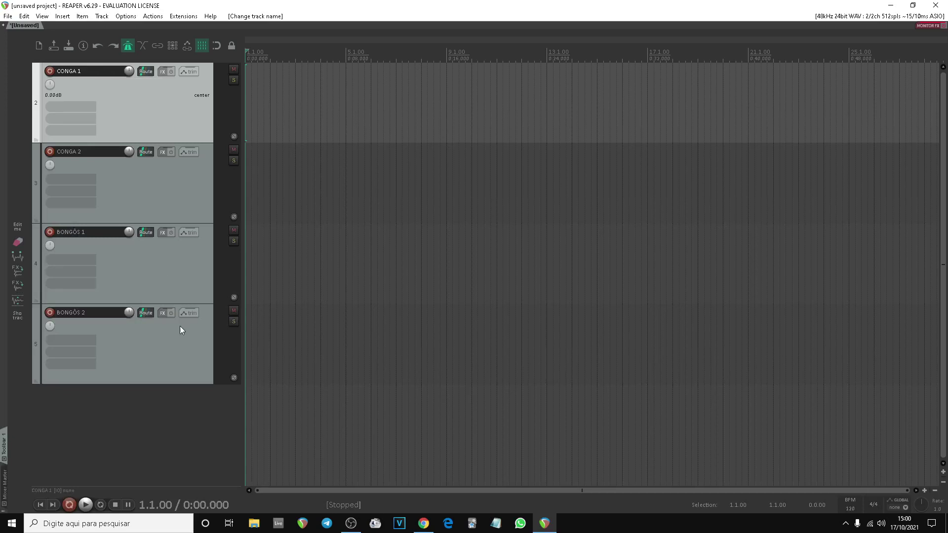
- Set both CONGA tracks to a bright green custom color from the basic colors
{"action": "left_click", "coordinate": [172, 197]}
{"action": "left_click", "coordinate": [176, 102], "text": "shift"}
{"action": "right_click", "coordinate": [177, 103]}
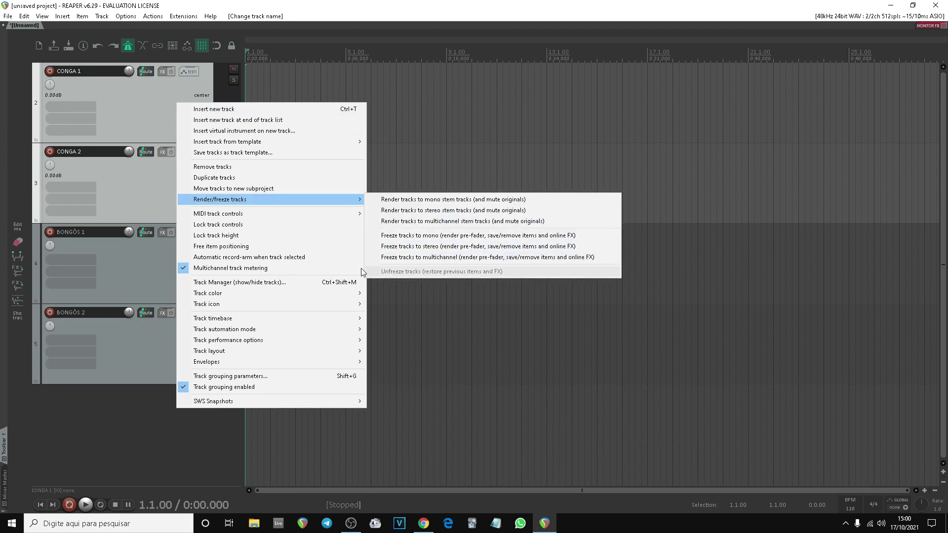
{"action": "mouse_move", "coordinate": [313, 293]}
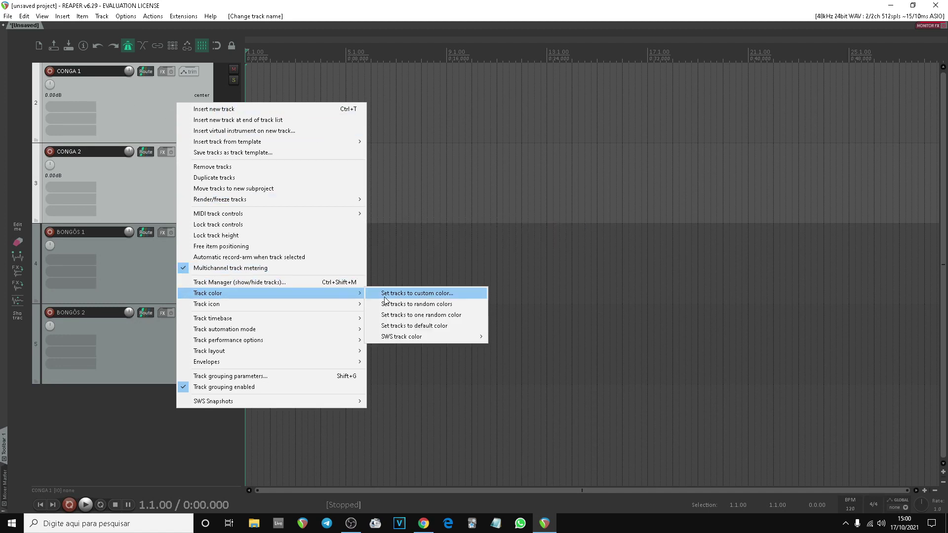
{"action": "left_click", "coordinate": [418, 293]}
{"action": "left_click_drag", "start_coordinate": [475, 185], "coordinate": [517, 167]}
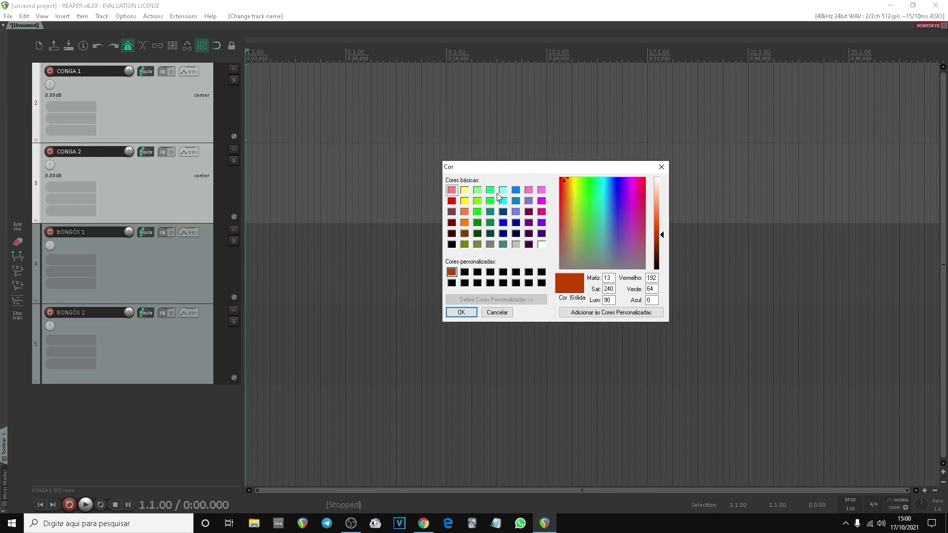
{"action": "left_click", "coordinate": [491, 191]}
{"action": "left_click", "coordinate": [461, 312]}
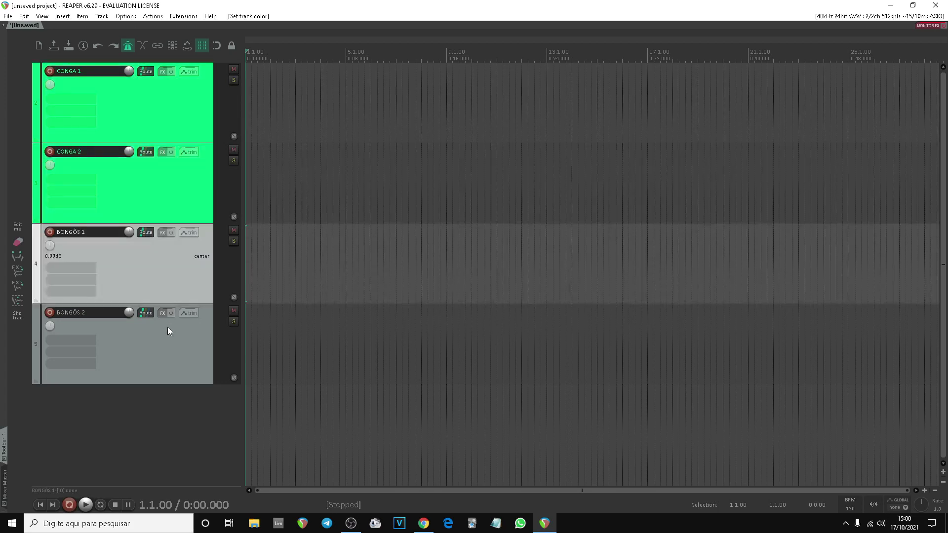
- Set both BONGÔS tracks to a dark blue custom color (red 0, green 64, blue 128)
{"action": "left_click", "coordinate": [156, 345], "text": "ctrl"}
{"action": "right_click", "coordinate": [173, 274]}
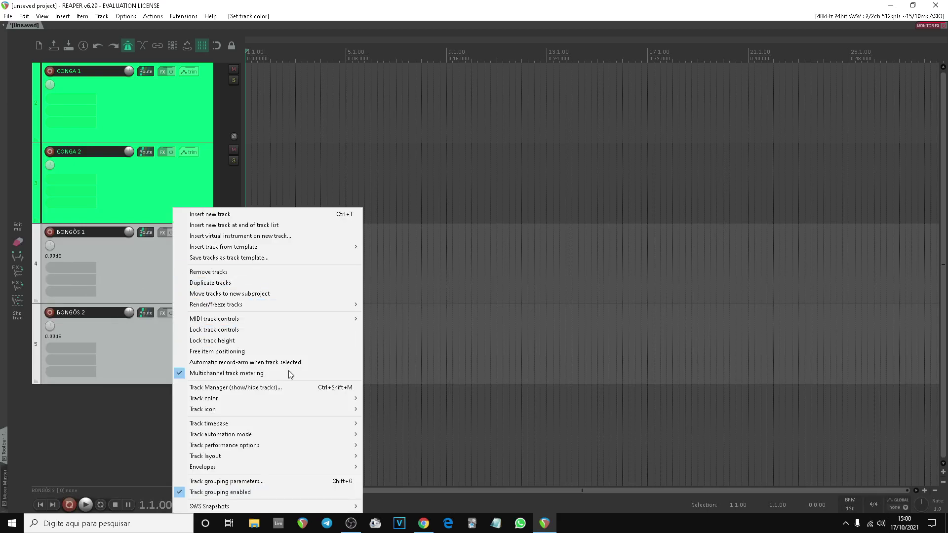
{"action": "mouse_move", "coordinate": [310, 403]}
{"action": "left_click", "coordinate": [387, 399]}
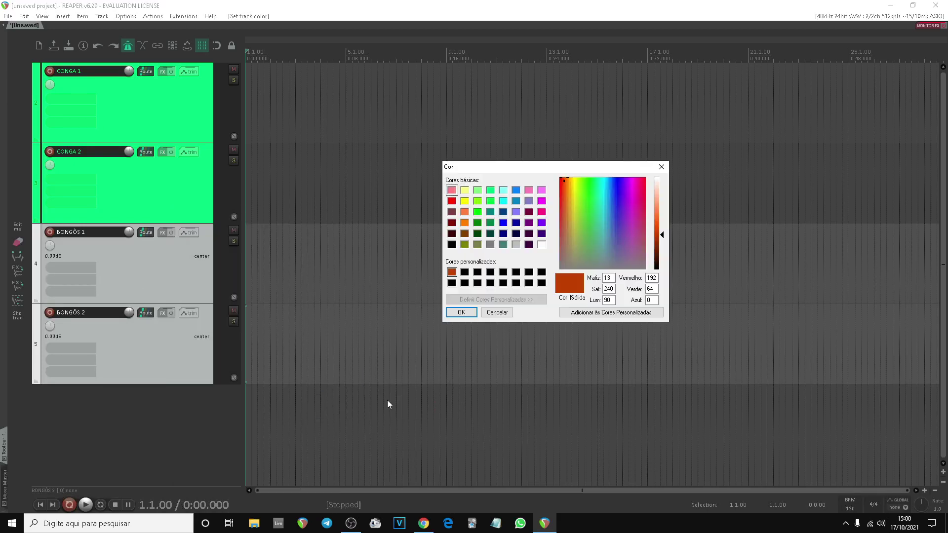
{"action": "left_click", "coordinate": [514, 213]}
{"action": "left_click", "coordinate": [503, 213]}
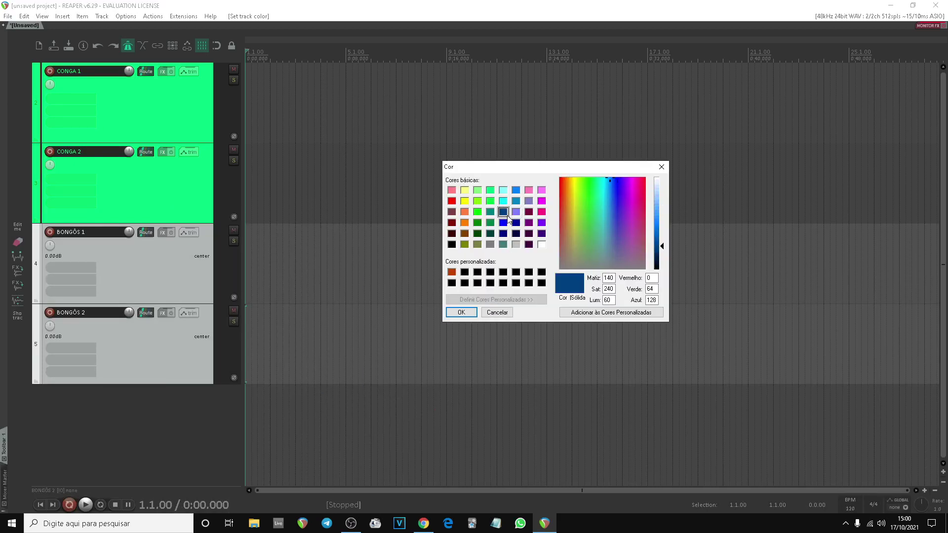
{"action": "left_click", "coordinate": [468, 312]}
{"action": "left_click", "coordinate": [153, 434]}
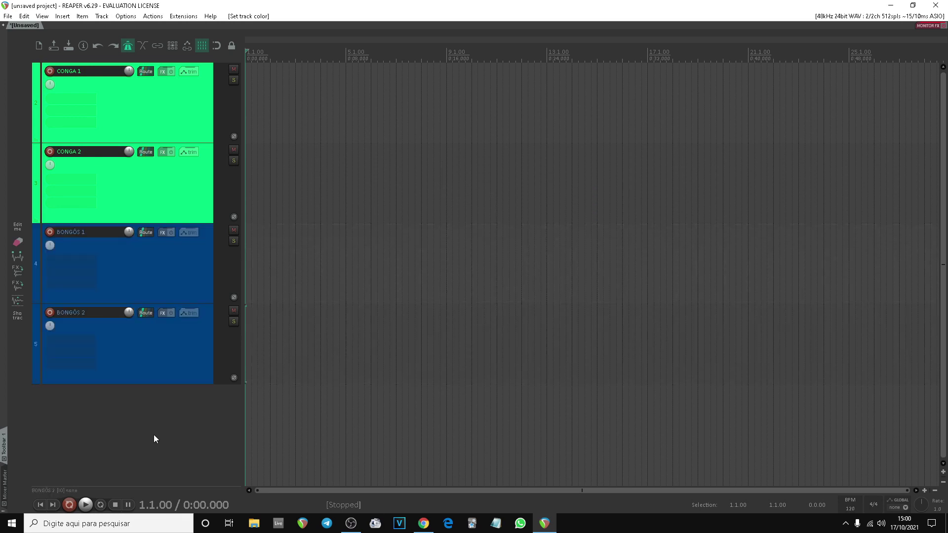
- Arm CONGA 1 for recording and set its input to mono In 2
{"action": "scroll", "coordinate": [153, 434], "scroll_direction": "down", "scroll_amount": 2}
{"action": "scroll", "coordinate": [154, 439], "scroll_direction": "up", "scroll_amount": 2}
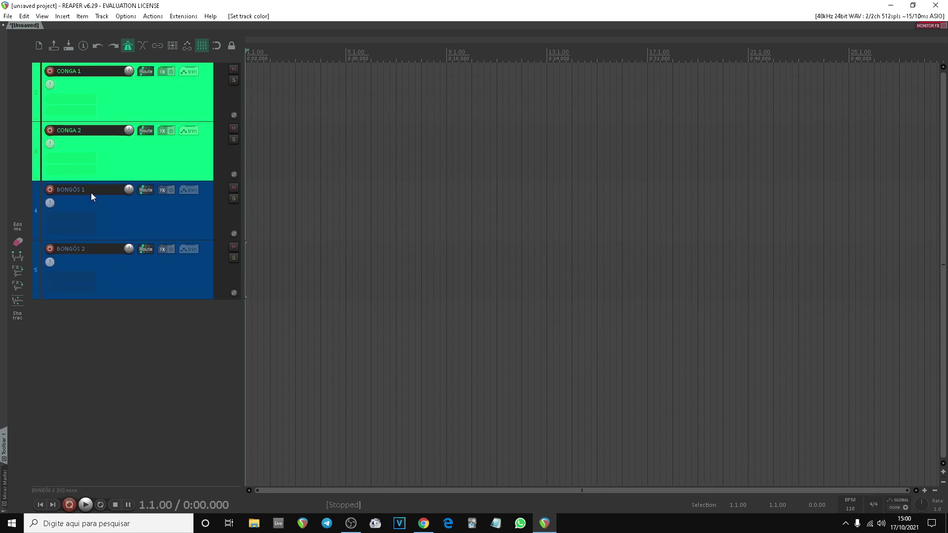
{"action": "left_click", "coordinate": [49, 71]}
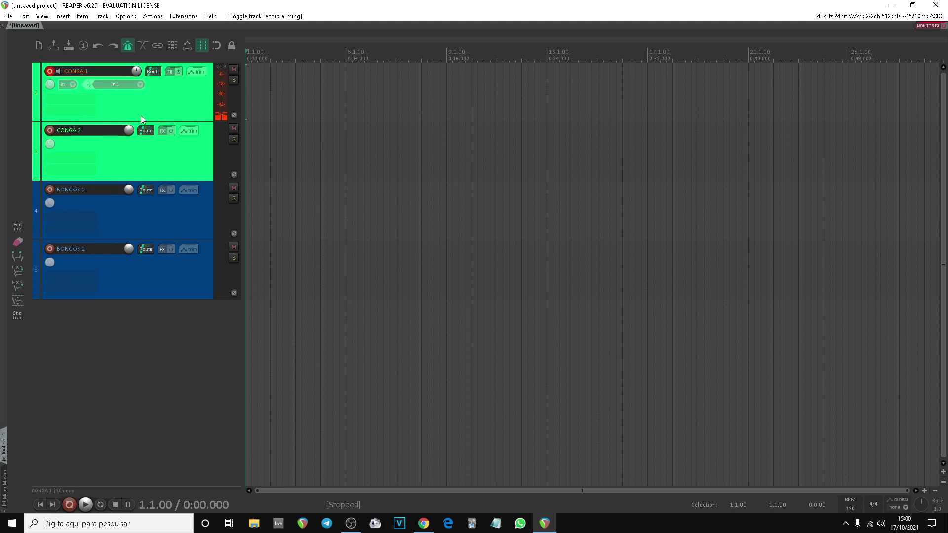
{"action": "left_click", "coordinate": [138, 85]}
{"action": "mouse_move", "coordinate": [198, 92]}
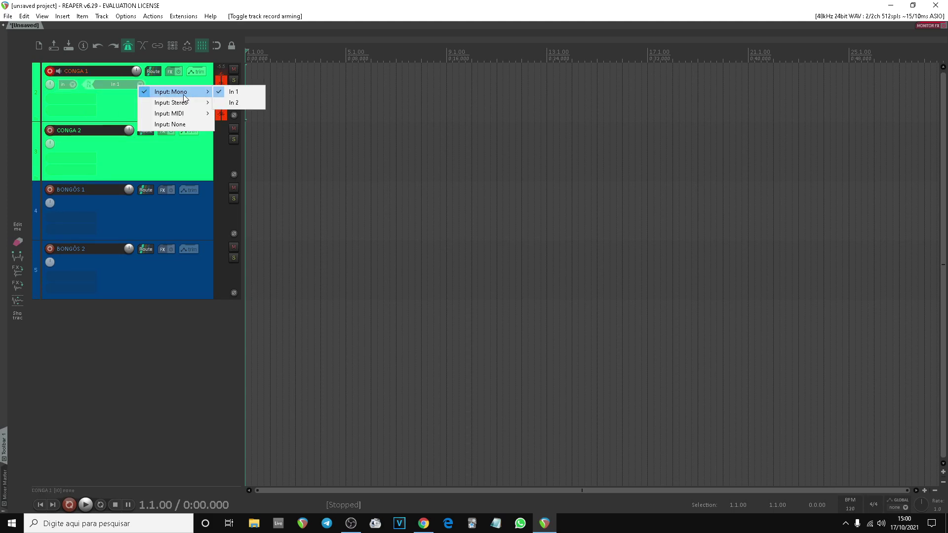
{"action": "left_click", "coordinate": [256, 103]}
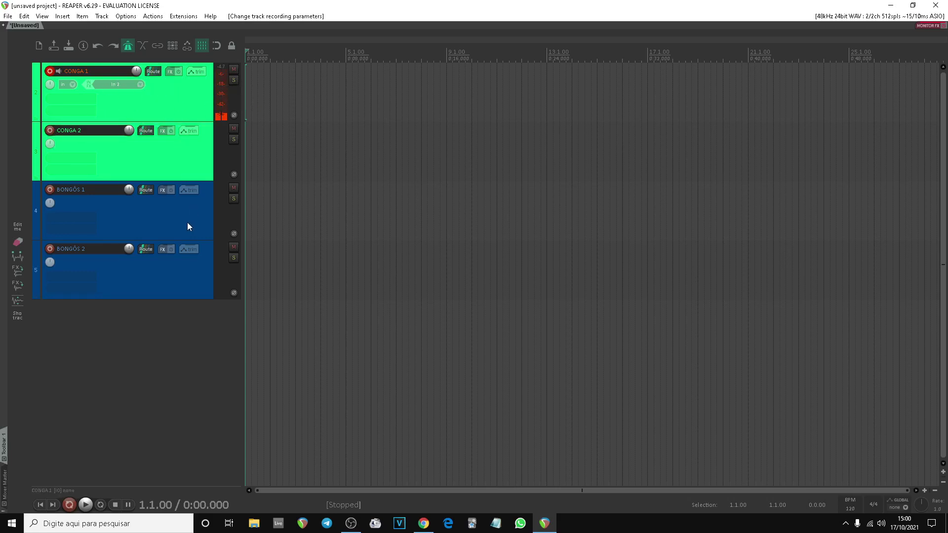
- Arm CONGA 2 for recording and set its input to mono In 2
{"action": "left_click", "coordinate": [50, 130]}
{"action": "left_click", "coordinate": [138, 144]}
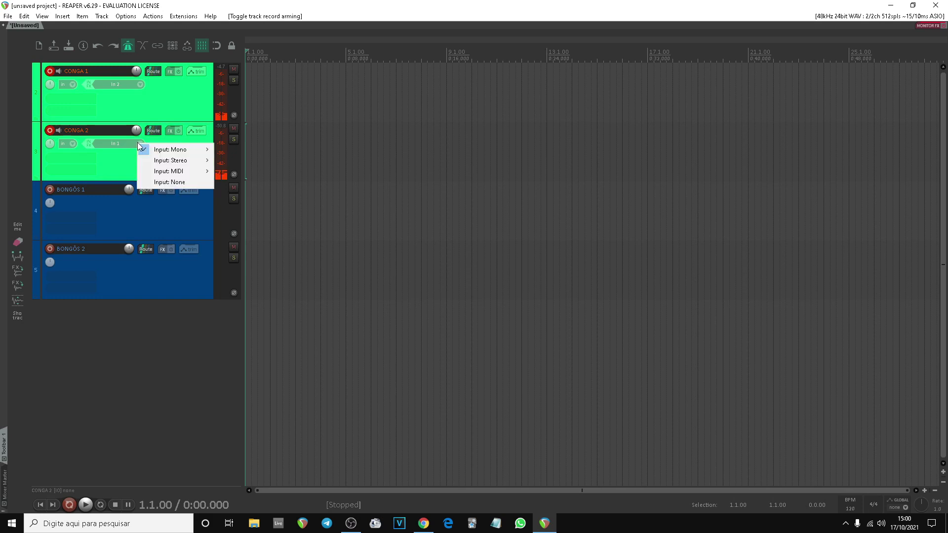
{"action": "mouse_move", "coordinate": [173, 149]}
{"action": "left_click", "coordinate": [236, 159]}
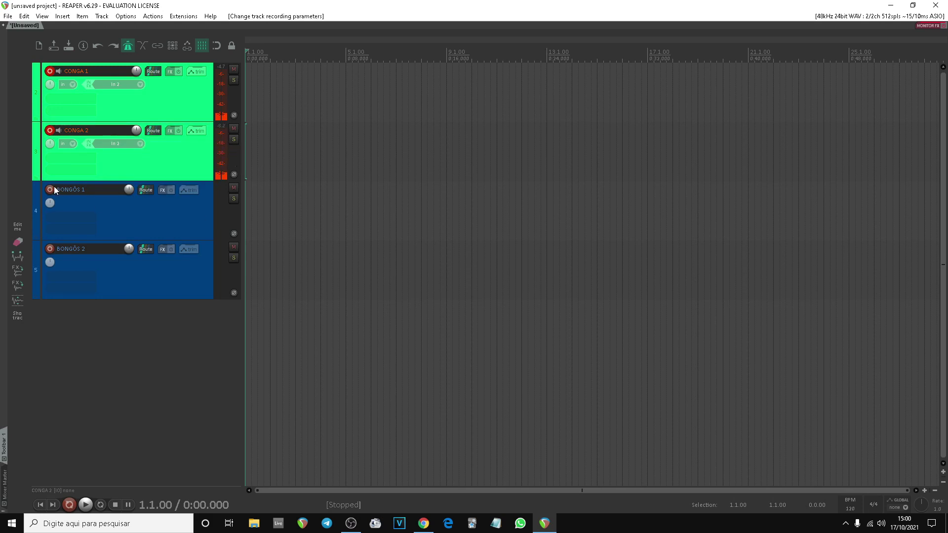
{"action": "left_click", "coordinate": [191, 96]}
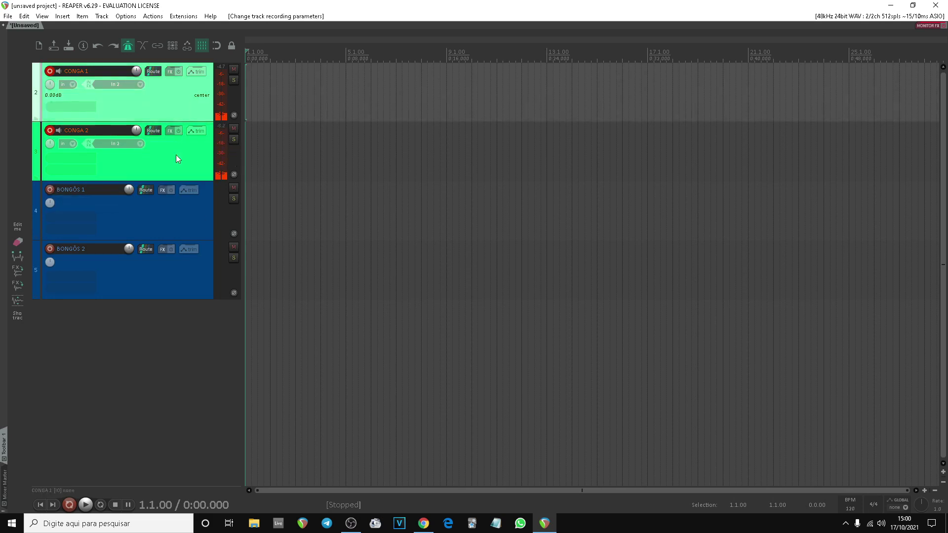
{"action": "left_click", "coordinate": [175, 157]}
{"action": "left_click", "coordinate": [184, 229]}
{"action": "left_click", "coordinate": [186, 283]}
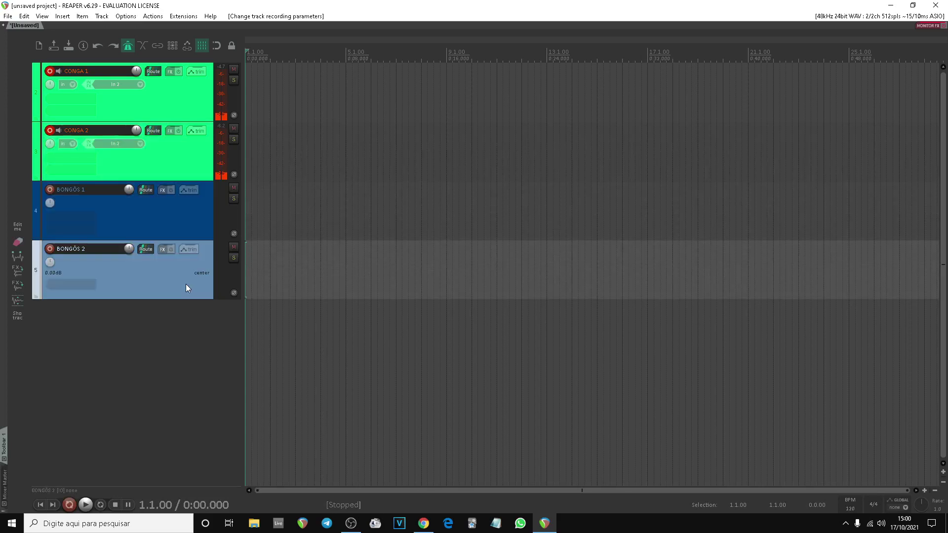
- Arm BONGÔS 1 for recording and set its input to mono In 2
{"action": "left_click", "coordinate": [49, 190]}
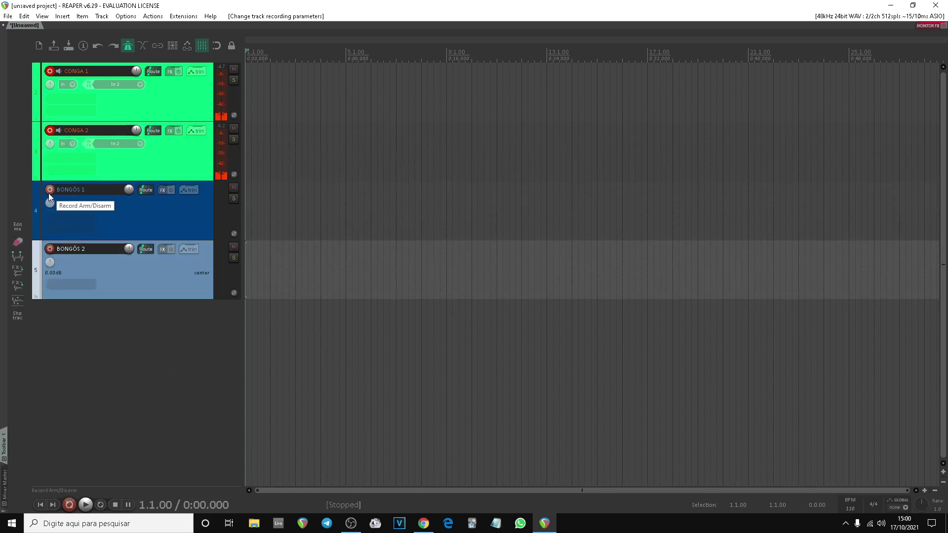
{"action": "left_click", "coordinate": [131, 202]}
{"action": "mouse_move", "coordinate": [187, 207]}
{"action": "left_click", "coordinate": [234, 220]}
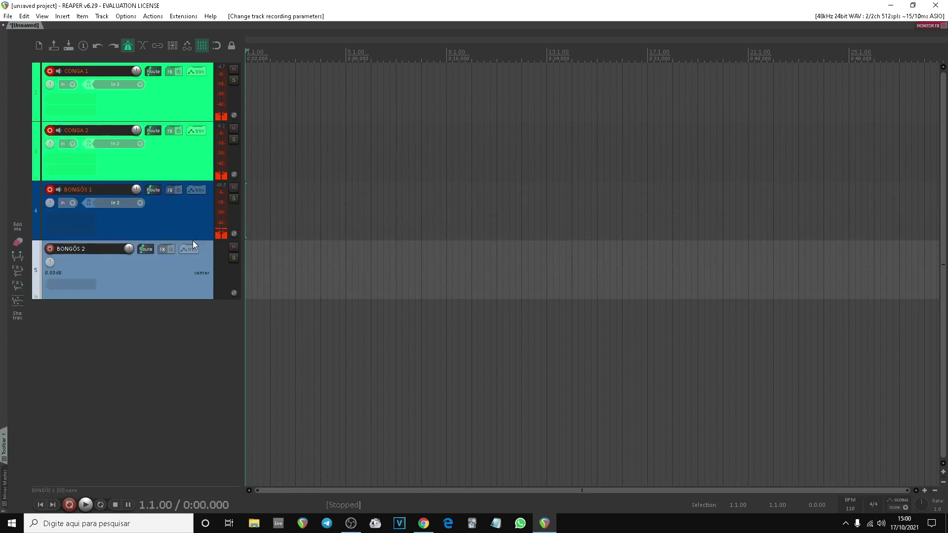
- Arm BONGÔS 2 for recording and set its input to mono In 2
{"action": "left_click", "coordinate": [49, 249]}
{"action": "left_click", "coordinate": [143, 262]}
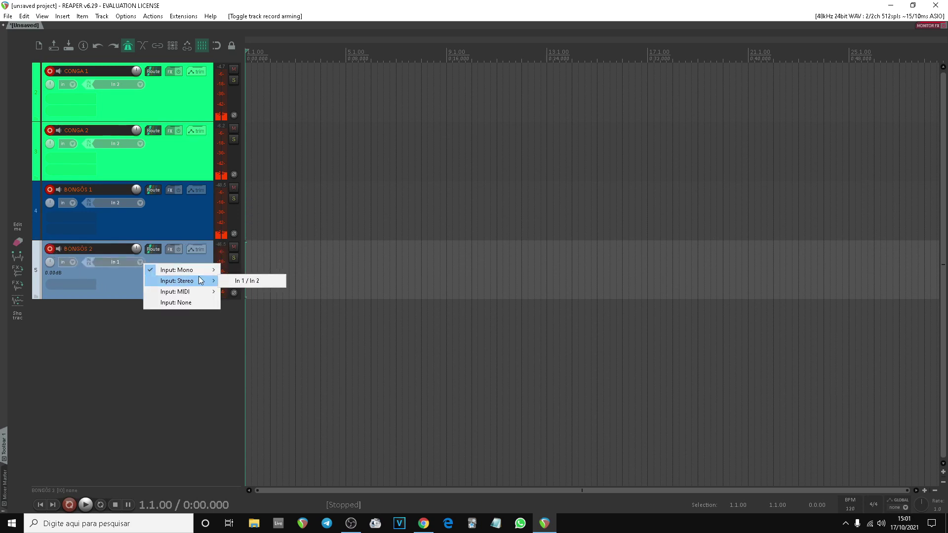
{"action": "mouse_move", "coordinate": [187, 267]}
{"action": "left_click", "coordinate": [234, 280]}
- Disarm recording on all four CONGA and BONGÔS tracks
{"action": "left_click", "coordinate": [49, 249]}
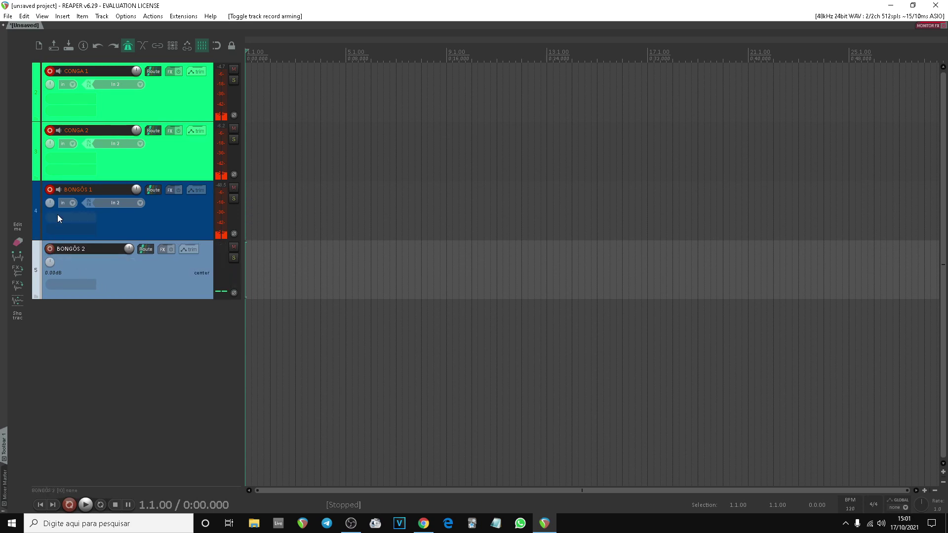
{"action": "left_click", "coordinate": [50, 189]}
{"action": "left_click", "coordinate": [50, 131]}
{"action": "left_click", "coordinate": [50, 131]}
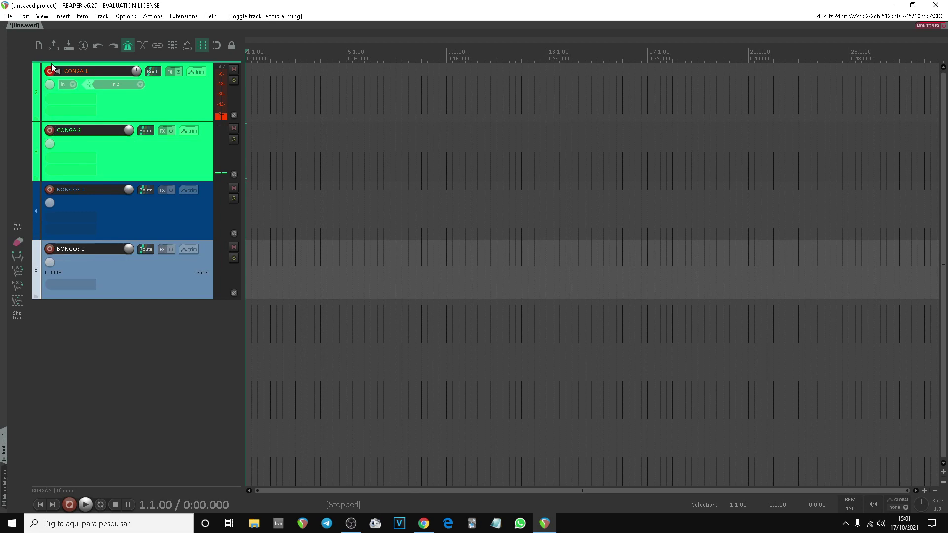
{"action": "left_click", "coordinate": [49, 71]}
- Select all four tracks and slightly widen the track control area
{"action": "left_click", "coordinate": [160, 94]}
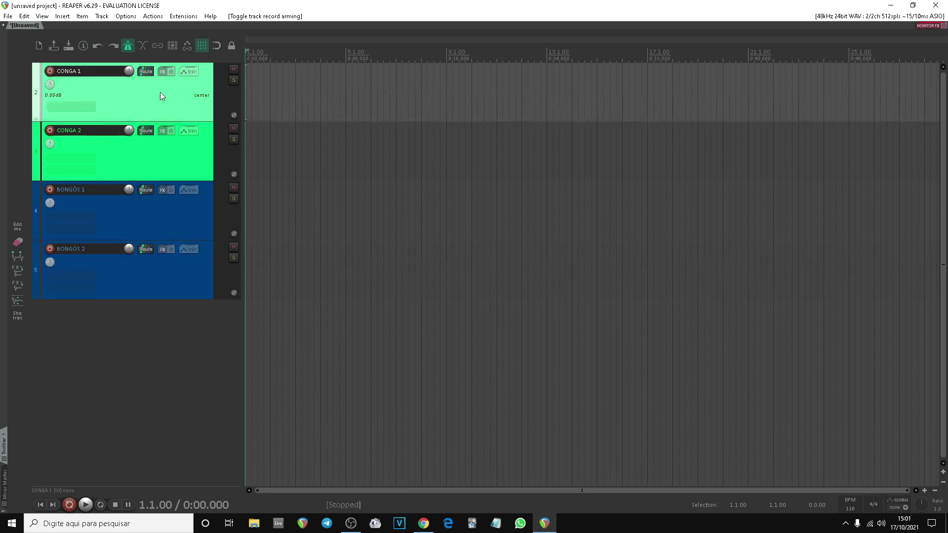
{"action": "left_click", "coordinate": [175, 276], "text": "shift"}
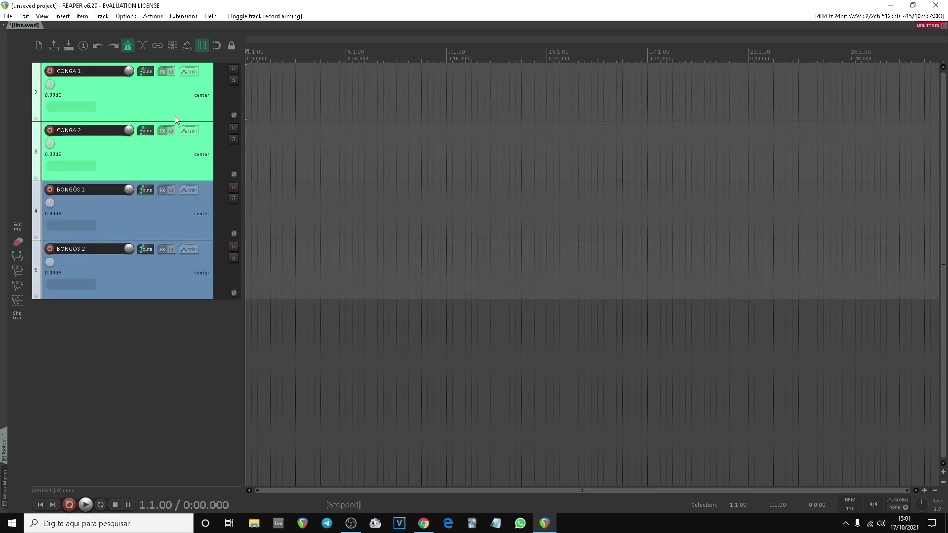
{"action": "left_click_drag", "start_coordinate": [242, 100], "coordinate": [250, 100]}
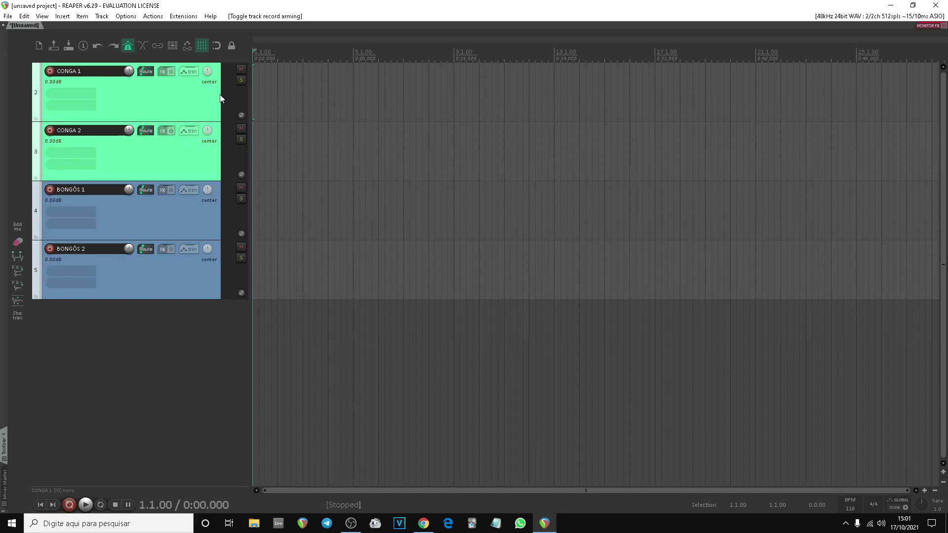
- Set congas.png as the track icon for CONGA 1 and slightly narrow the track control area
{"action": "left_click", "coordinate": [176, 120]}
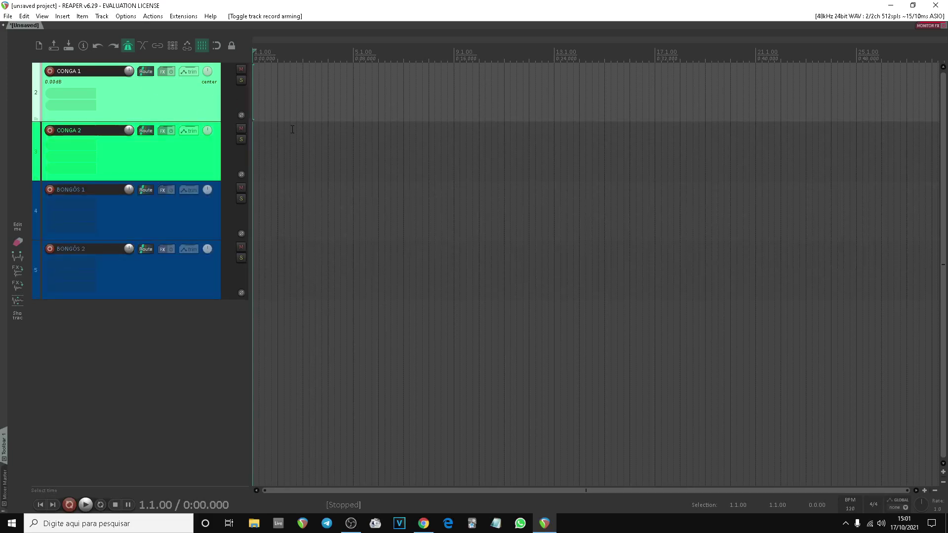
{"action": "right_click", "coordinate": [162, 85]}
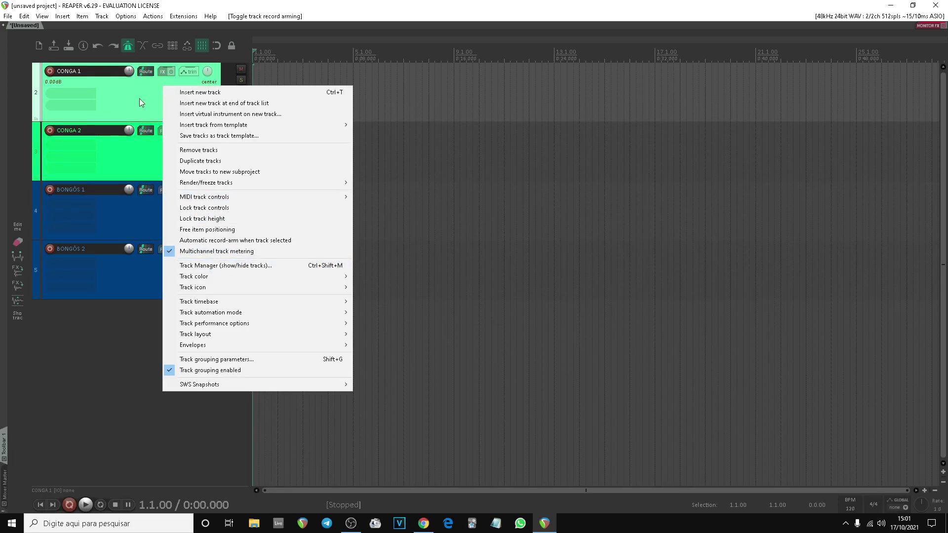
{"action": "mouse_move", "coordinate": [304, 286]}
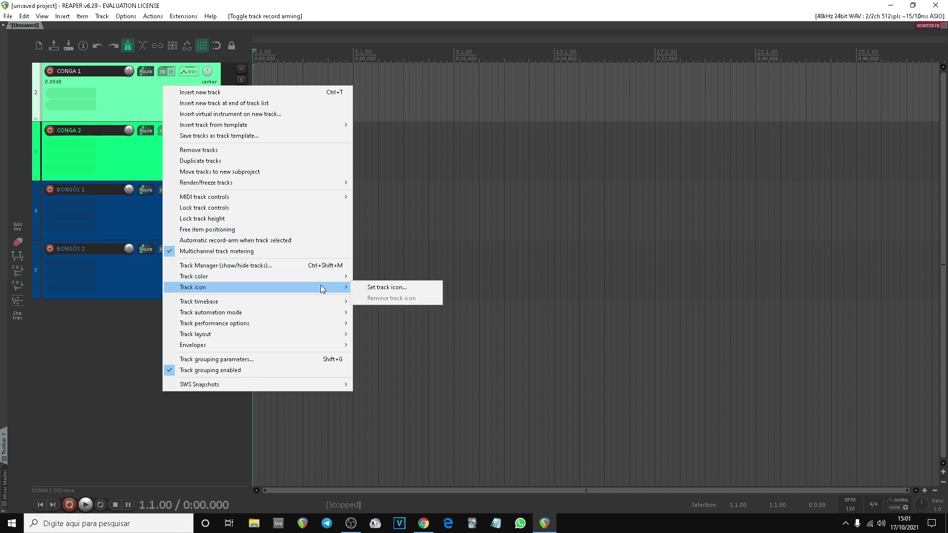
{"action": "left_click", "coordinate": [402, 291]}
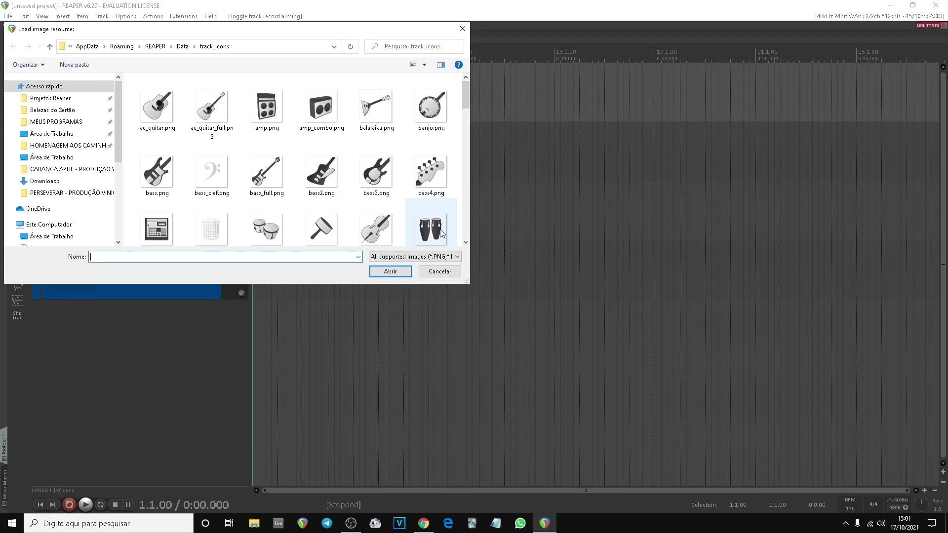
{"action": "scroll", "coordinate": [442, 229], "scroll_direction": "down", "scroll_amount": 1}
{"action": "left_click", "coordinate": [441, 220]}
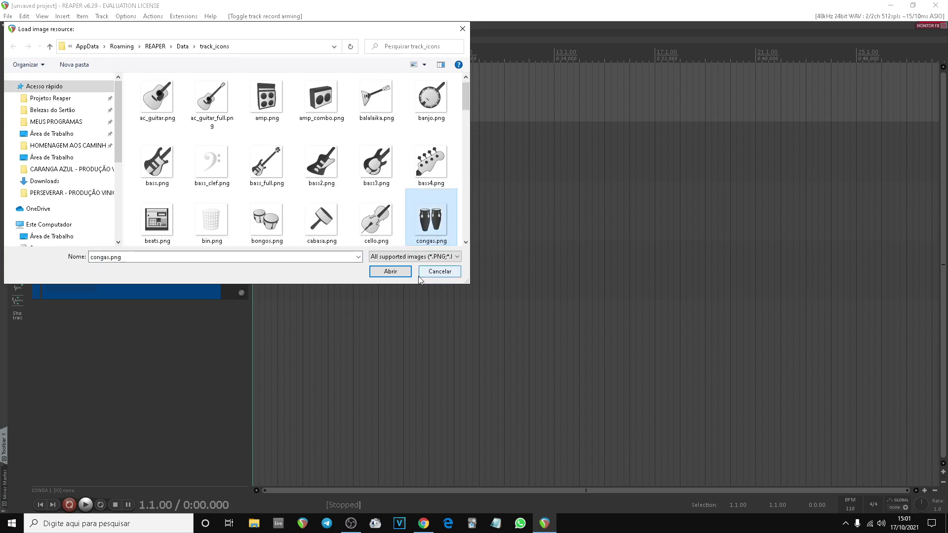
{"action": "left_click", "coordinate": [390, 271]}
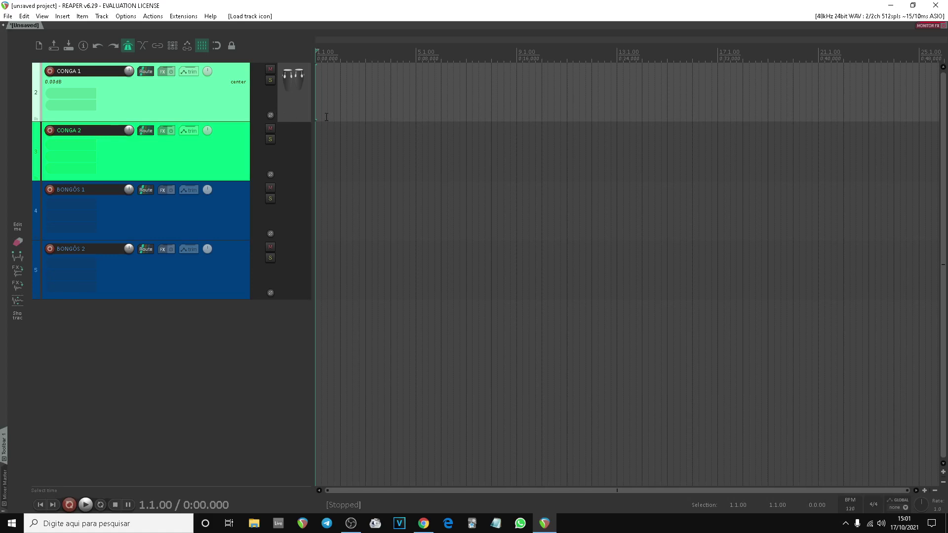
{"action": "left_click_drag", "start_coordinate": [314, 125], "coordinate": [293, 125]}
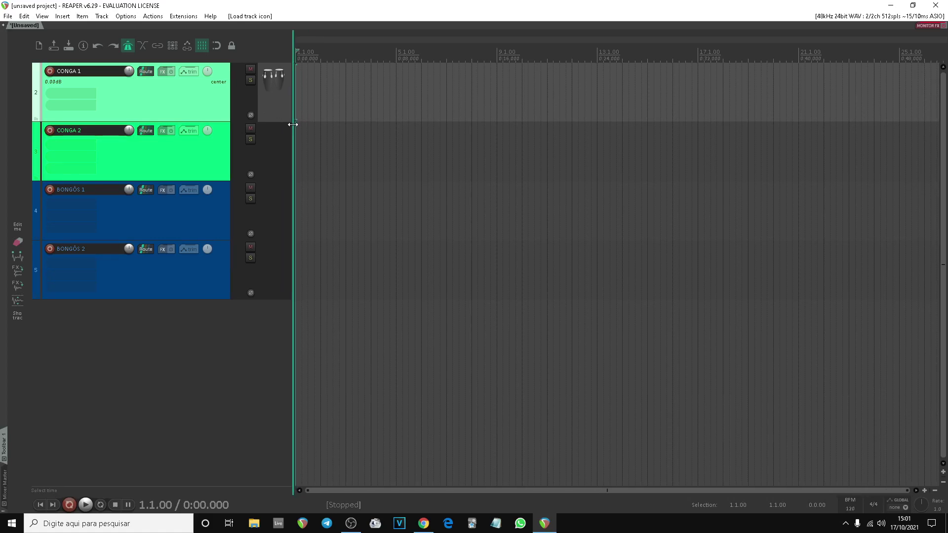
- Set congas.png as the track icon for CONGA 2
{"action": "left_click", "coordinate": [209, 156]}
{"action": "right_click", "coordinate": [208, 156]}
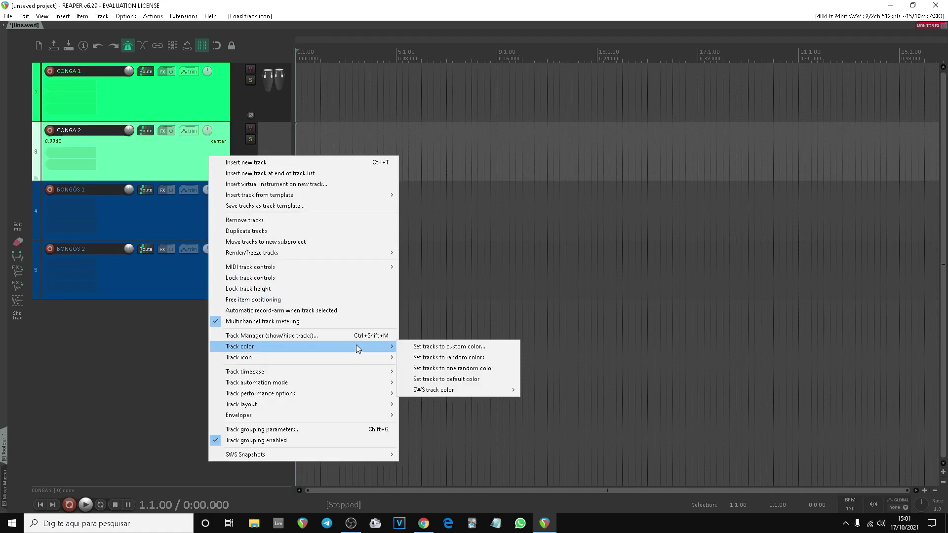
{"action": "left_click", "coordinate": [445, 360]}
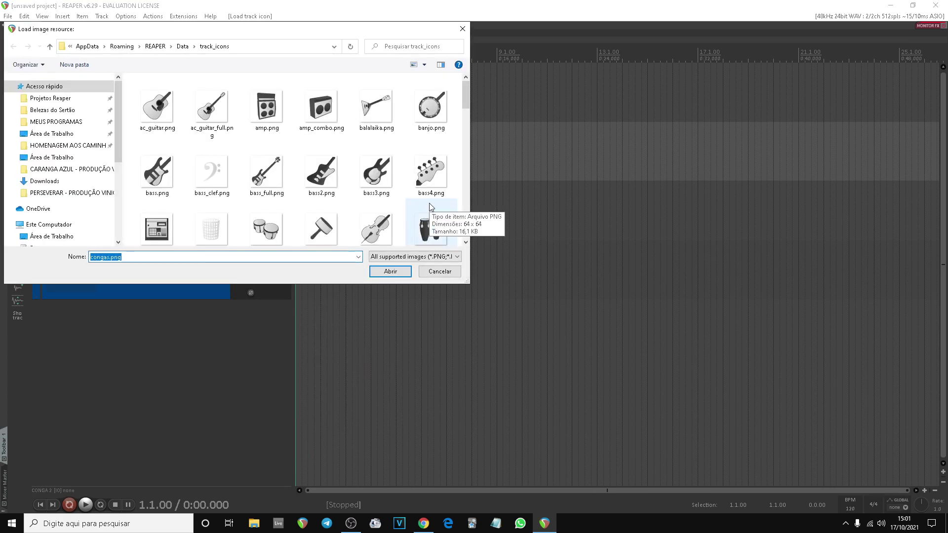
{"action": "scroll", "coordinate": [239, 107], "scroll_direction": "down", "scroll_amount": 1}
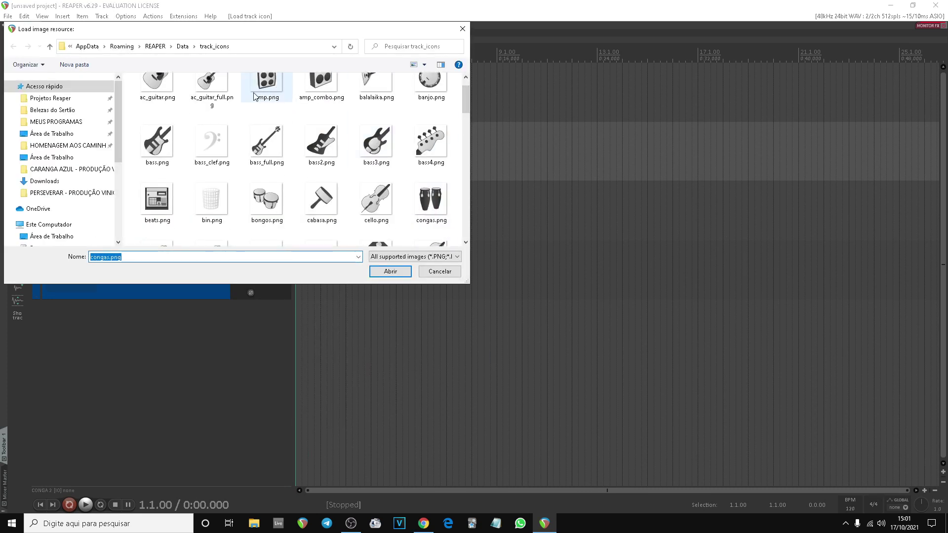
{"action": "left_click", "coordinate": [442, 198]}
{"action": "left_click", "coordinate": [399, 270]}
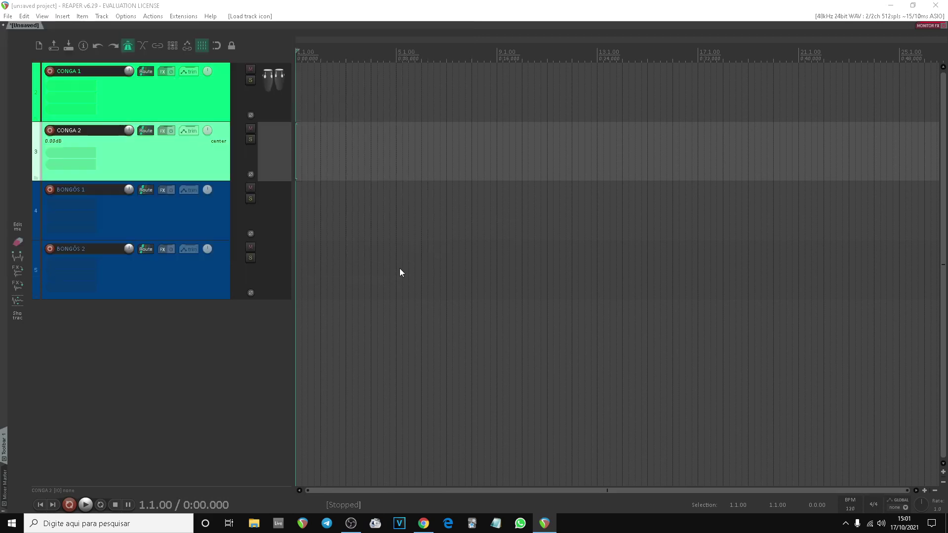
- Set bongos.png as the track icon for BONGÔS 1
{"action": "left_click", "coordinate": [190, 221]}
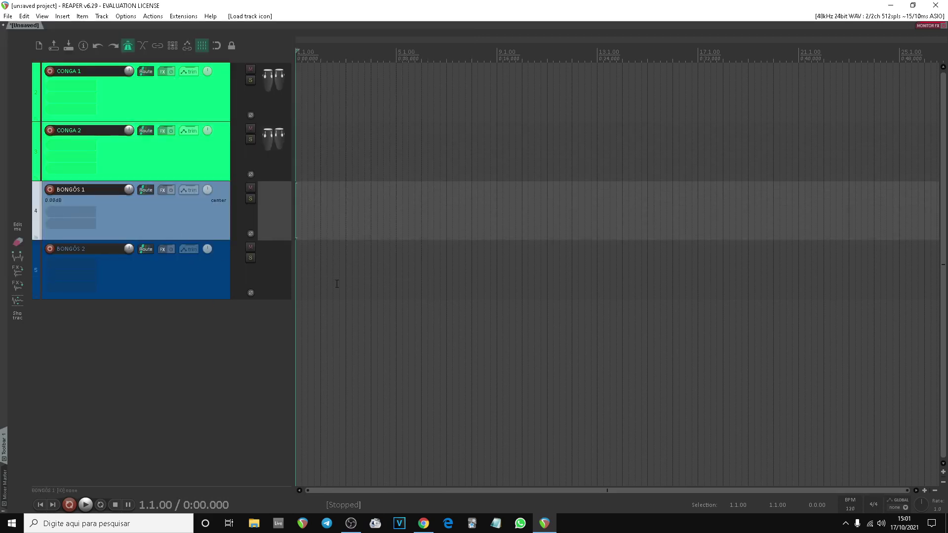
{"action": "right_click", "coordinate": [201, 208]}
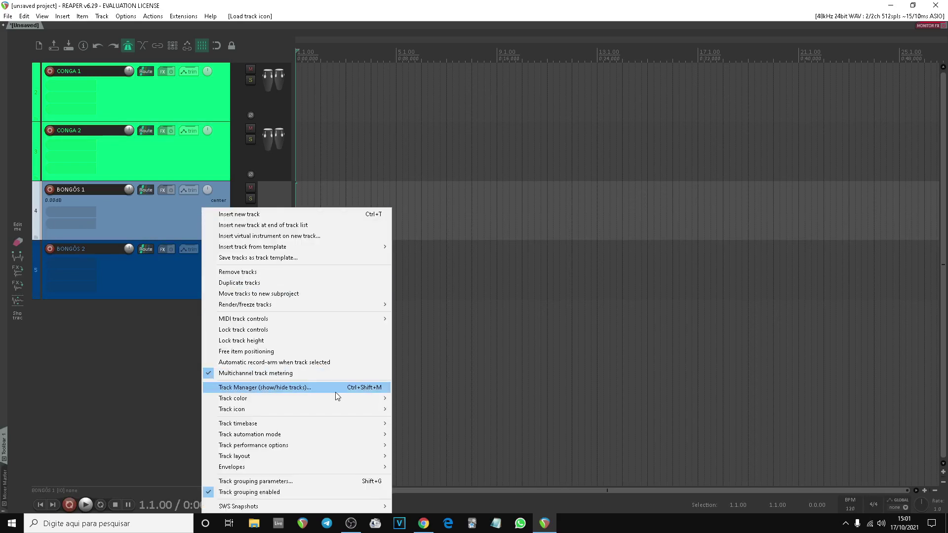
{"action": "mouse_move", "coordinate": [351, 401]}
{"action": "left_click", "coordinate": [412, 408]}
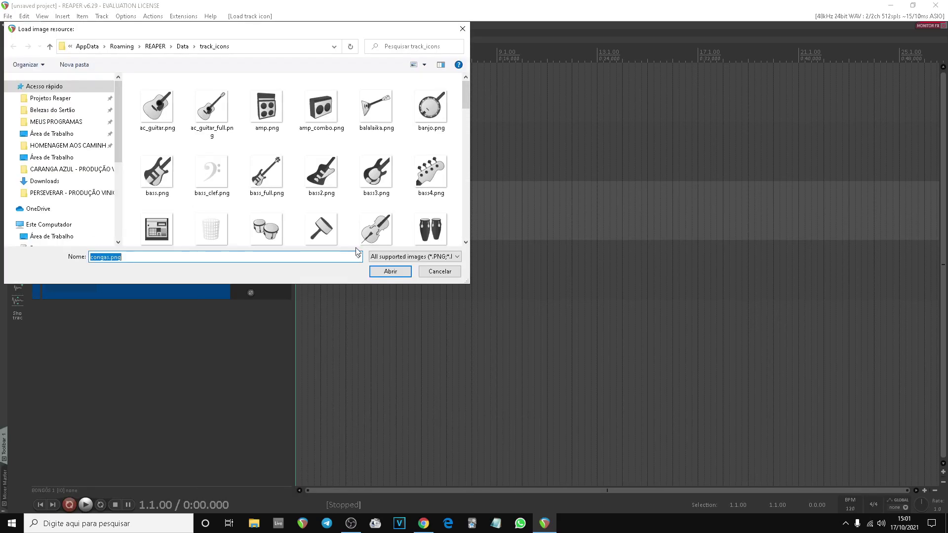
{"action": "scroll", "coordinate": [361, 211], "scroll_direction": "down", "scroll_amount": 1}
{"action": "left_click", "coordinate": [272, 168]}
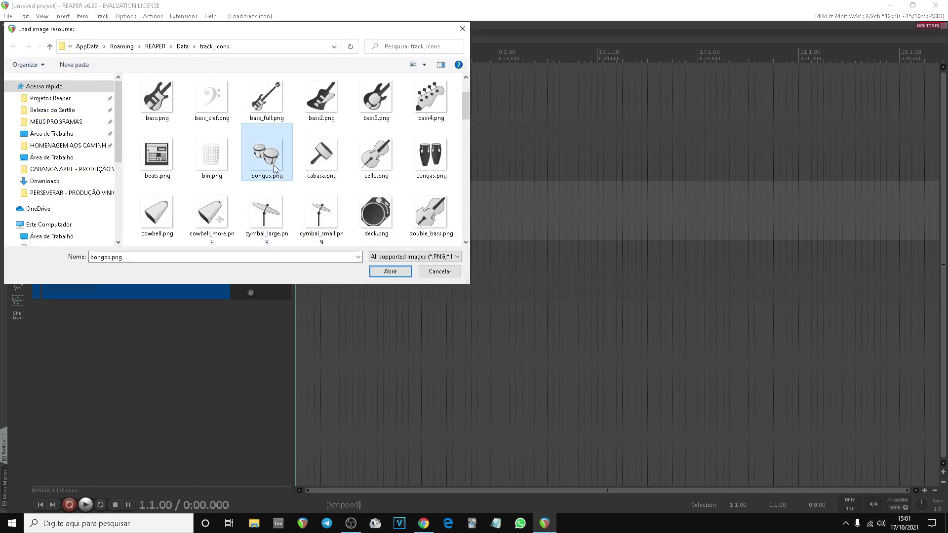
{"action": "left_click", "coordinate": [379, 271]}
- Set bongos.png as the track icon for BONGÔS 2 and clear the track selection
{"action": "right_click", "coordinate": [189, 273]}
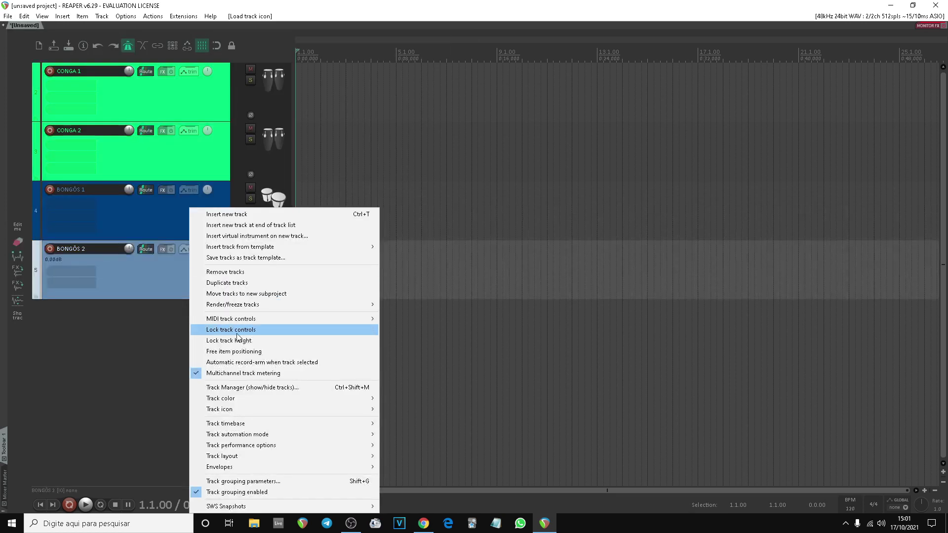
{"action": "mouse_move", "coordinate": [301, 398]}
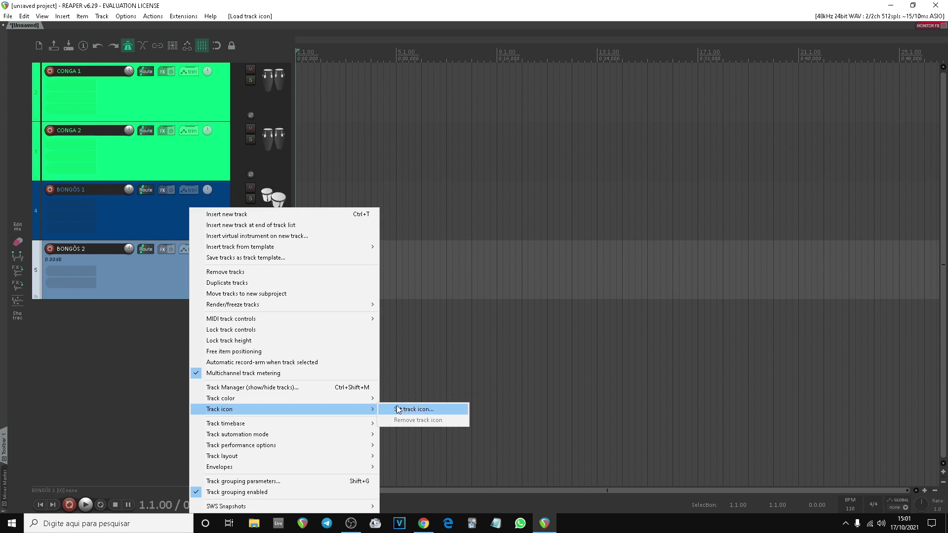
{"action": "left_click", "coordinate": [398, 409]}
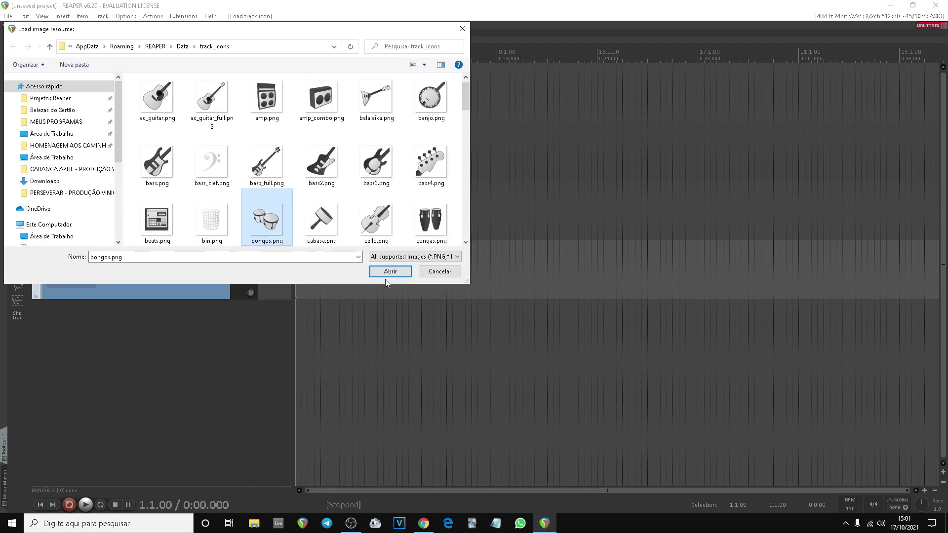
{"action": "left_click", "coordinate": [385, 277]}
{"action": "left_click", "coordinate": [221, 322]}
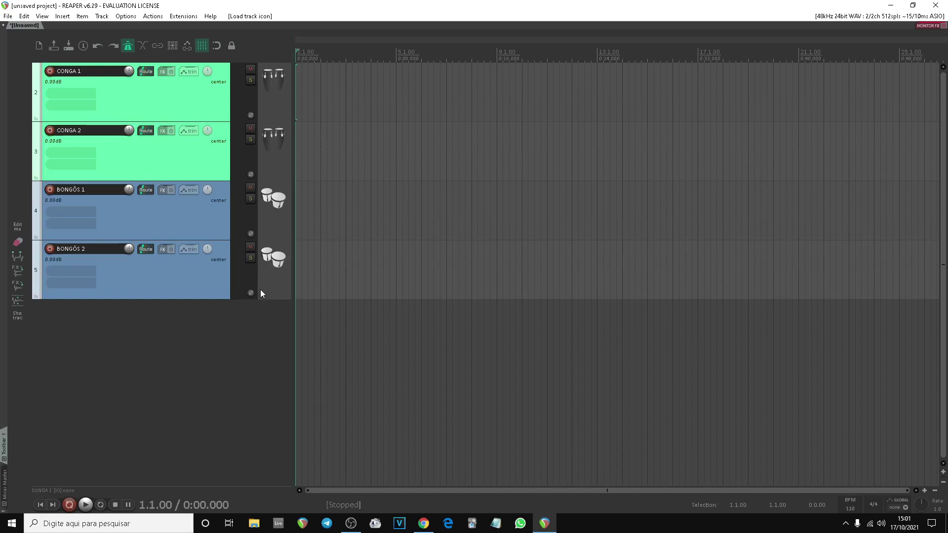
{"action": "left_click", "coordinate": [236, 323]}
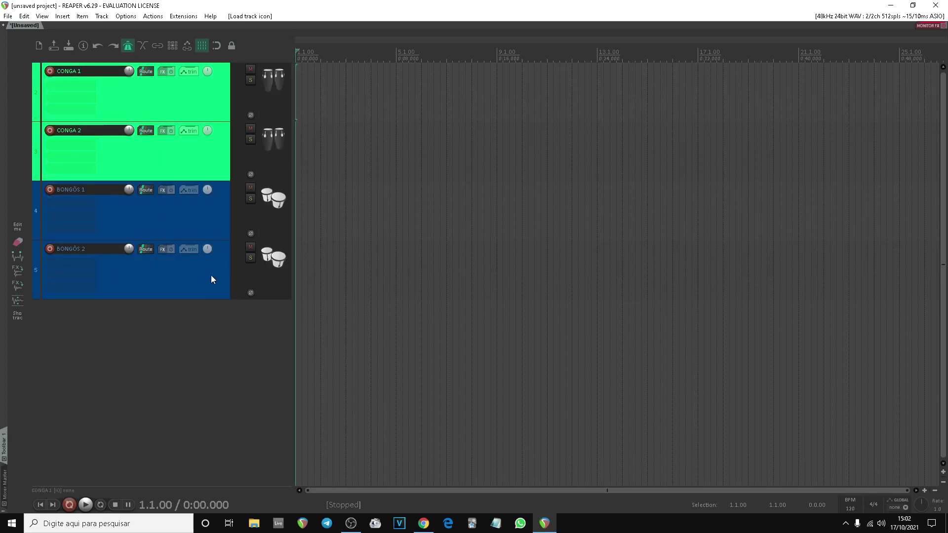
- Save the project as a project template named TAMPLATE GRAVAÇÃO PERCUSSÃO
{"action": "left_click", "coordinate": [6, 18]}
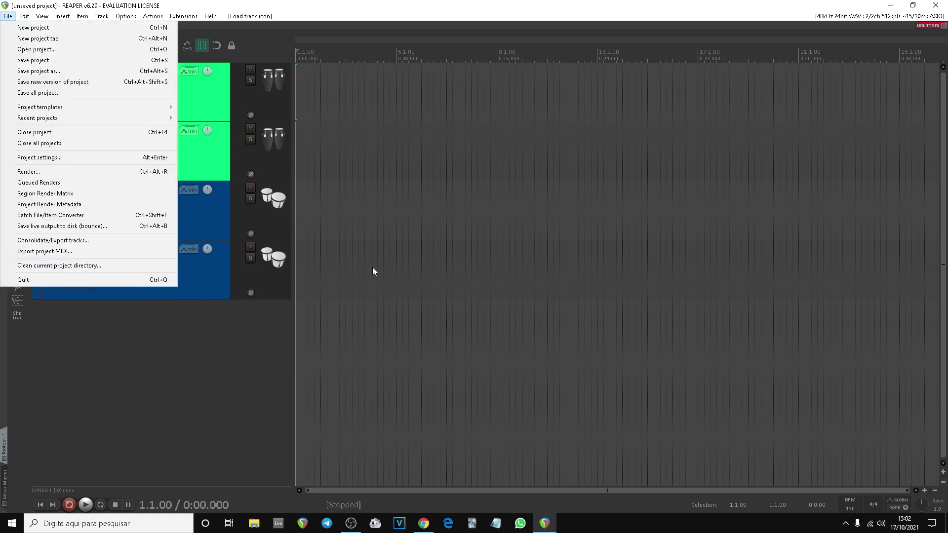
{"action": "mouse_move", "coordinate": [143, 106]}
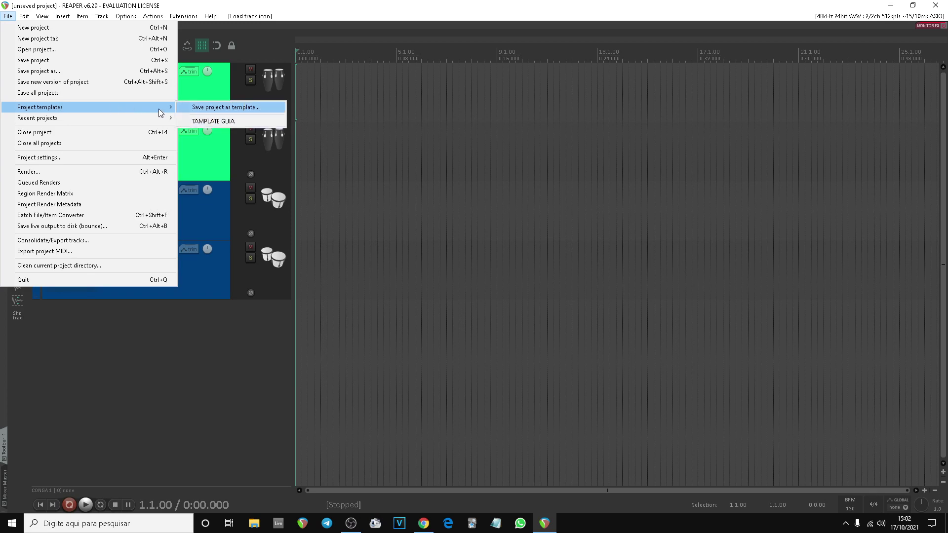
{"action": "left_click", "coordinate": [247, 110]}
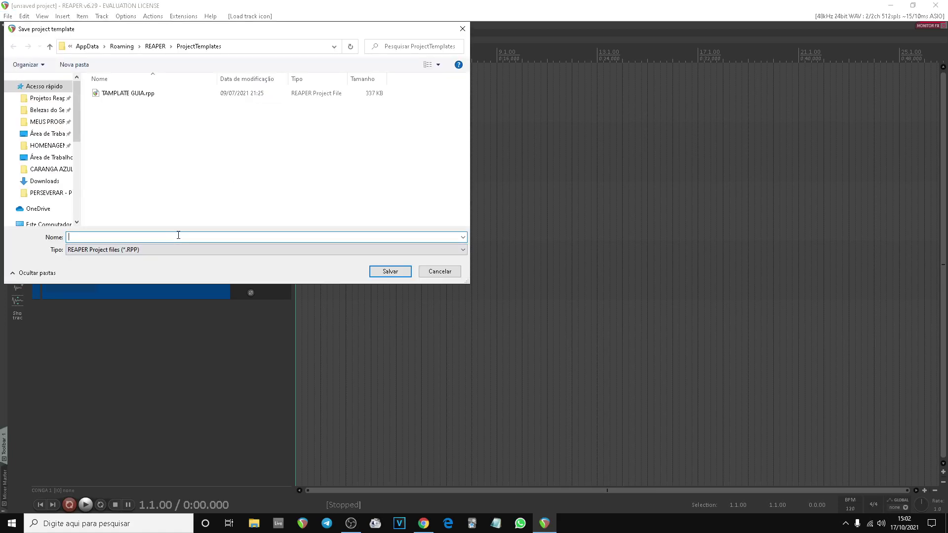
{"action": "type", "text": "TAMPLA"}
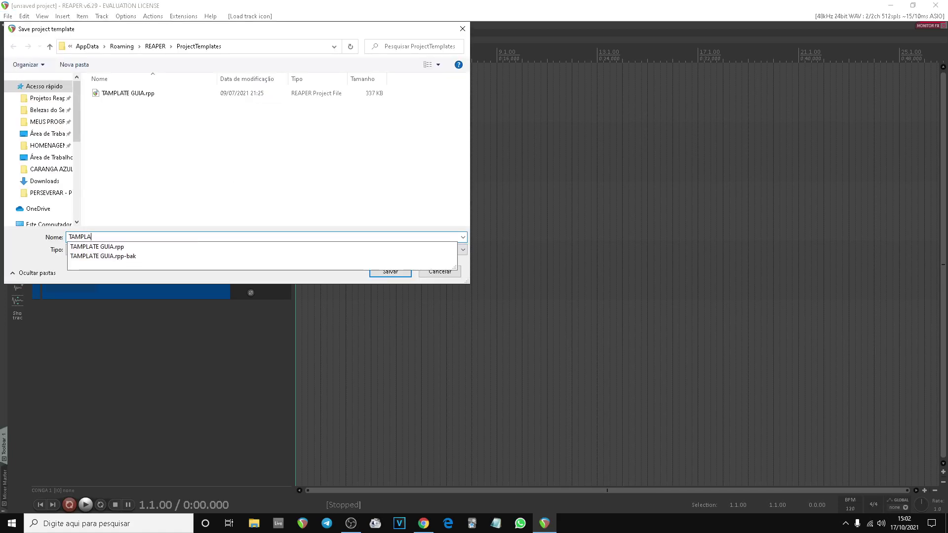
{"action": "type", "text": "TE GRAVA"}
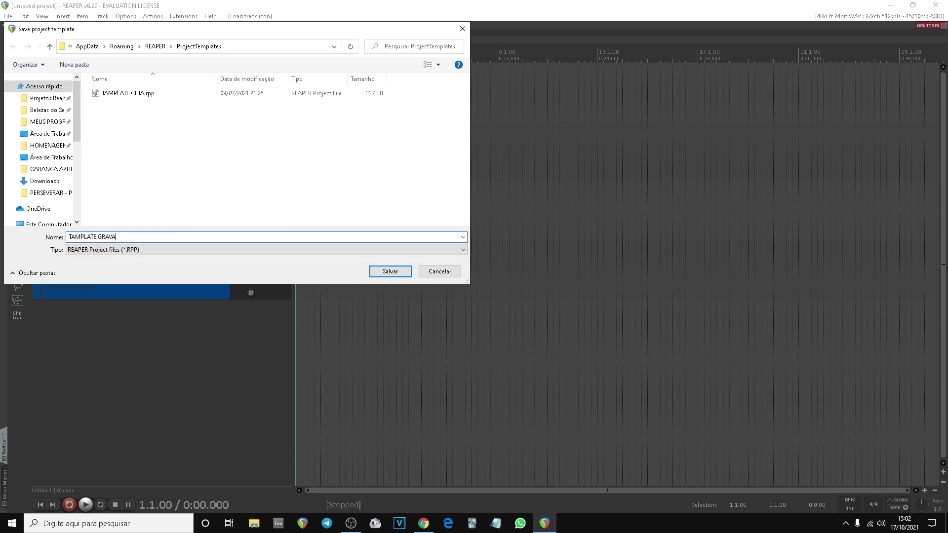
{"action": "type", "text": "ÇÃO PERCUSSÃO"}
{"action": "left_click", "coordinate": [398, 272]}
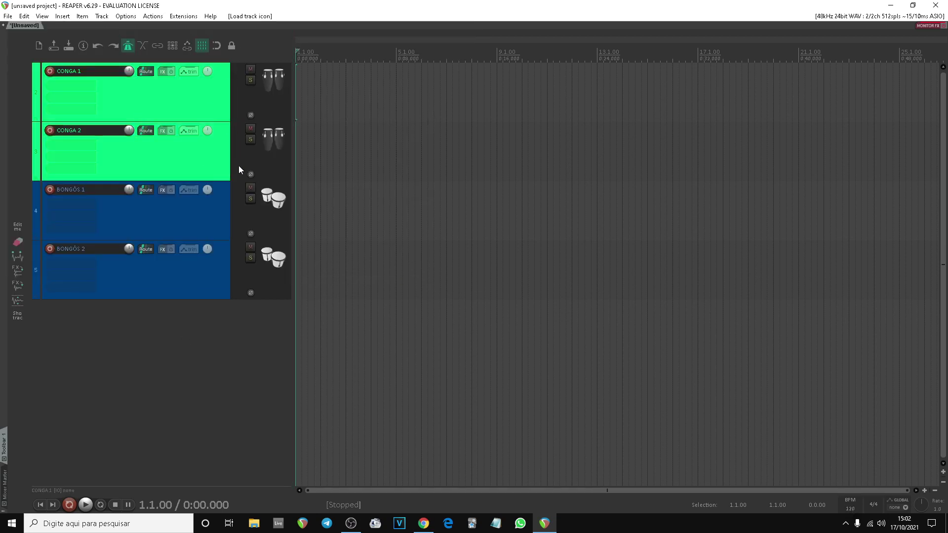
- Check the list of saved project templates and close it without loading one
{"action": "left_click", "coordinate": [7, 18]}
{"action": "mouse_move", "coordinate": [106, 106]}
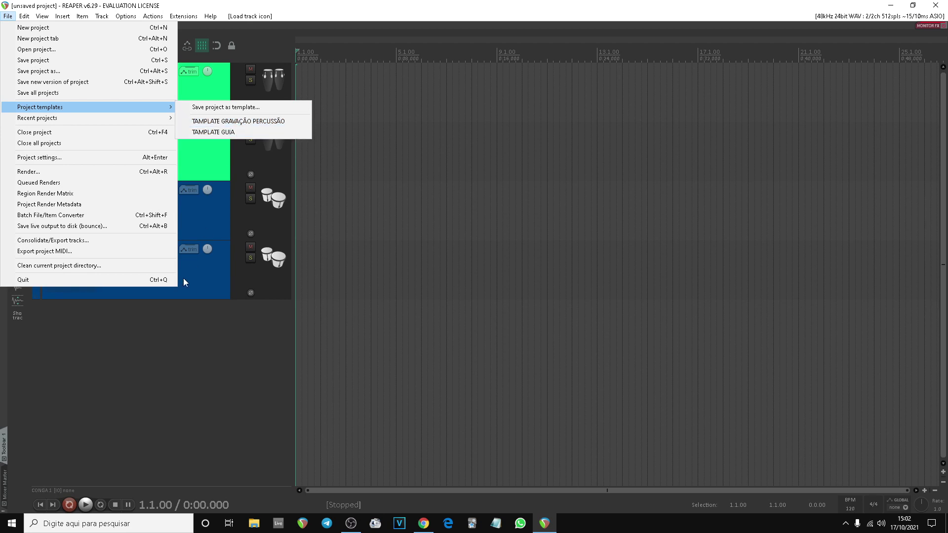
{"action": "left_click", "coordinate": [184, 339]}
- Set the project tempo to 140 BPM
{"action": "left_click", "coordinate": [850, 508]}
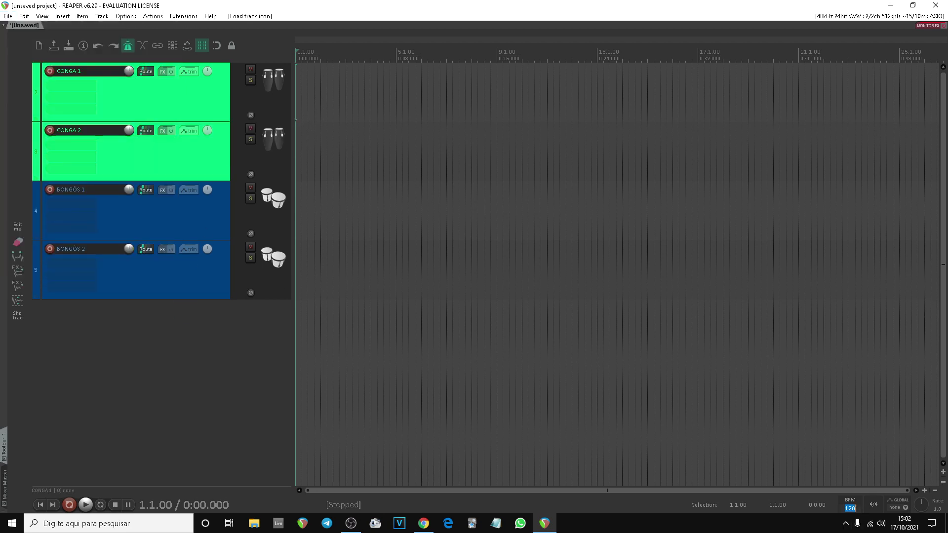
{"action": "type", "text": "140"}
{"action": "key", "text": "Return"}
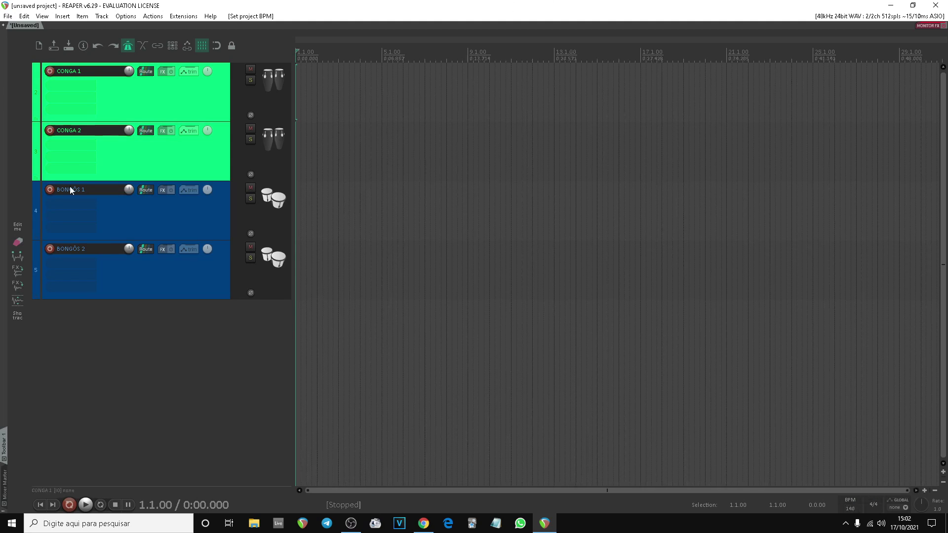
- Select all four CONGA and BONGÔS tracks and delete them
{"action": "left_click", "coordinate": [185, 286]}
{"action": "left_click", "coordinate": [199, 109], "text": "shift"}
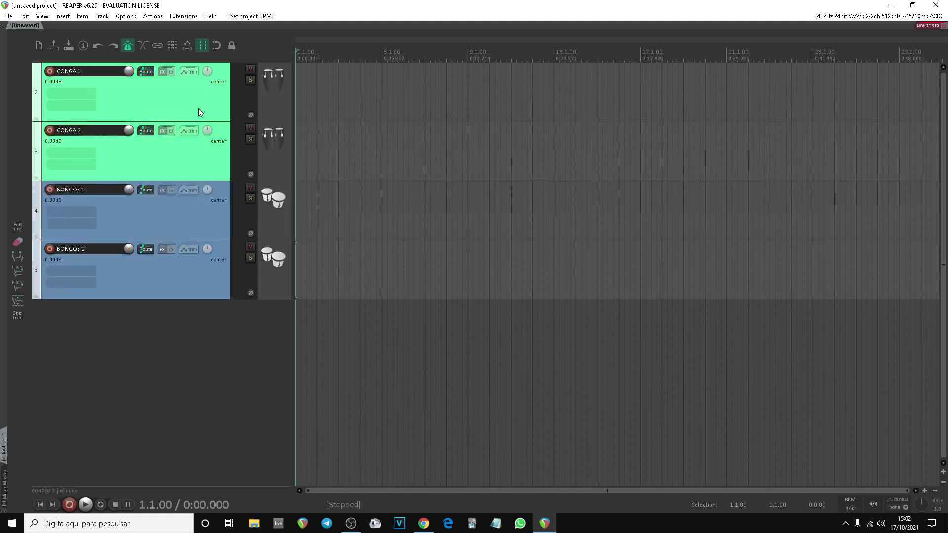
{"action": "key", "text": "Delete"}
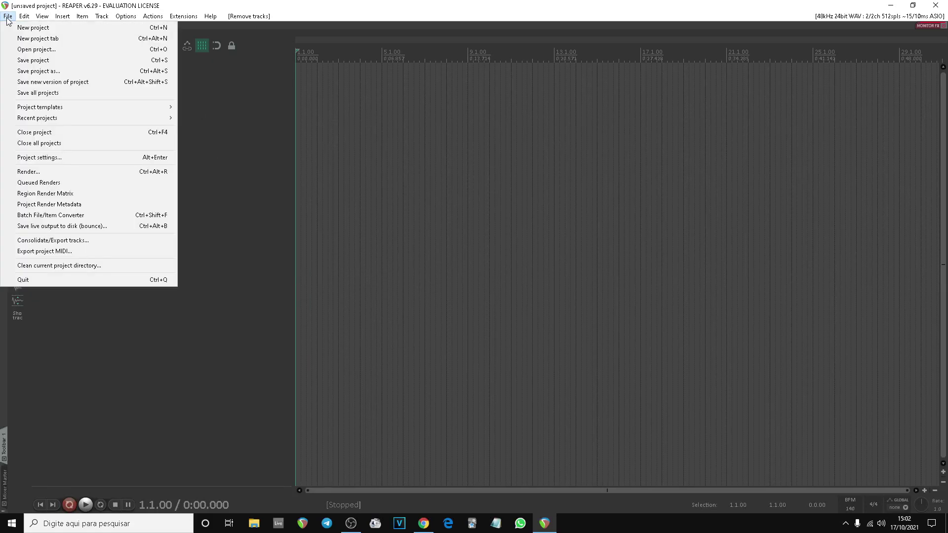
- Load the project template TAMPLATE GRAVAÇÃO PERCUSSÃO without saving the current project
{"action": "mouse_move", "coordinate": [42, 108]}
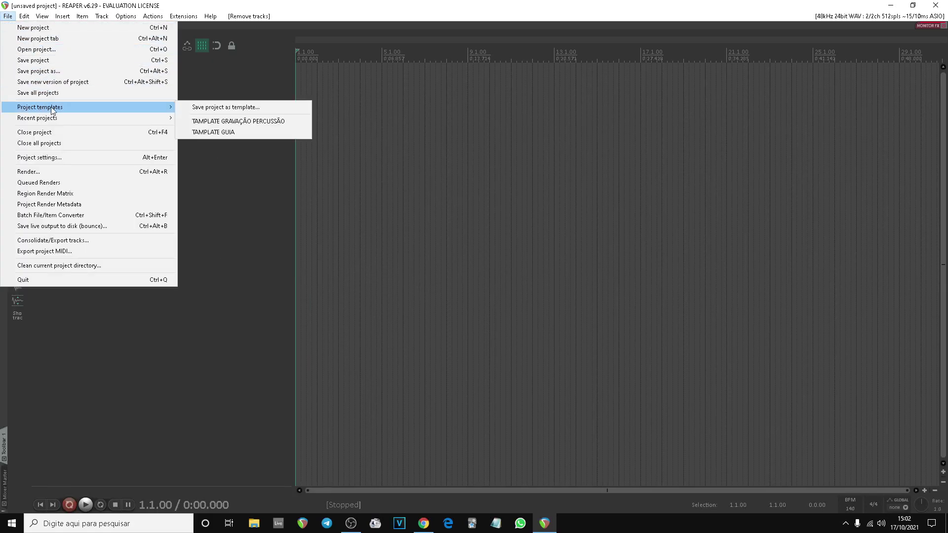
{"action": "left_click", "coordinate": [269, 123]}
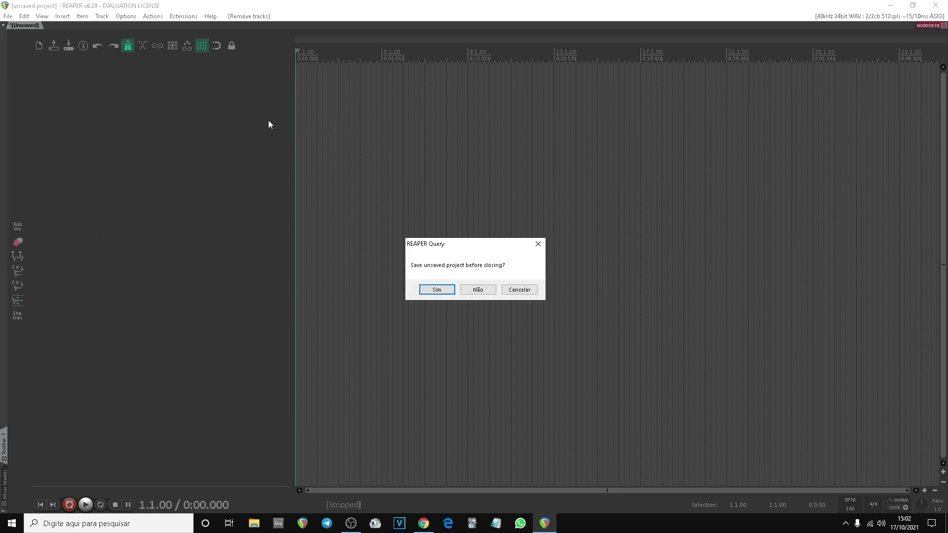
{"action": "left_click", "coordinate": [479, 292]}
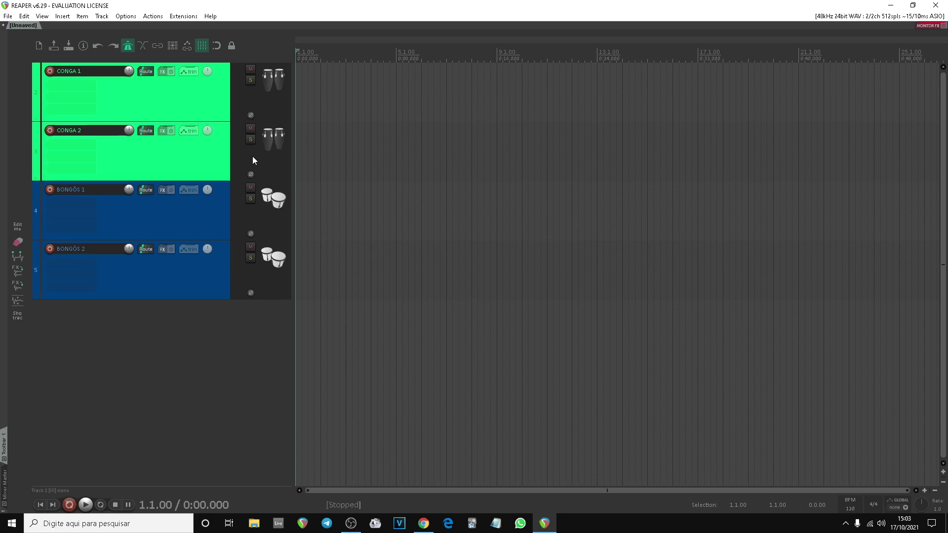
{"action": "left_click", "coordinate": [212, 101]}
{"action": "left_click", "coordinate": [212, 159]}
{"action": "left_click", "coordinate": [203, 223]}
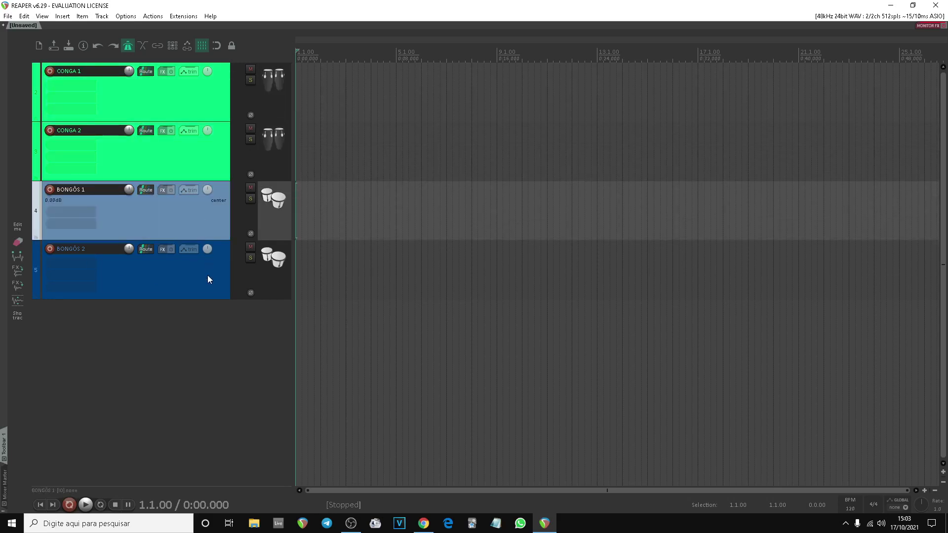
- Examine the loaded CONGA and BONGÔS tracks by selecting them one at a time, ending on CONGA 1
{"action": "left_click", "coordinate": [207, 277]}
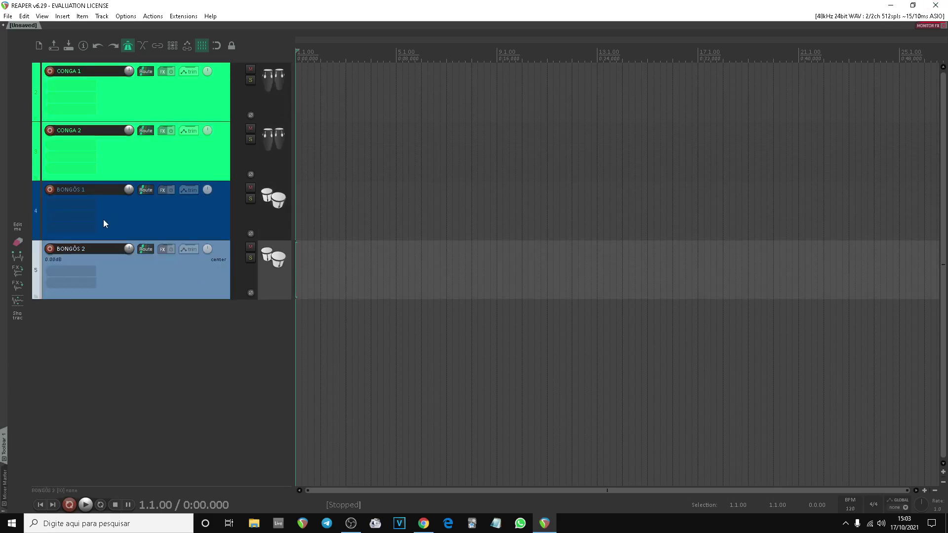
{"action": "left_click", "coordinate": [197, 94]}
{"action": "left_click", "coordinate": [187, 164]}
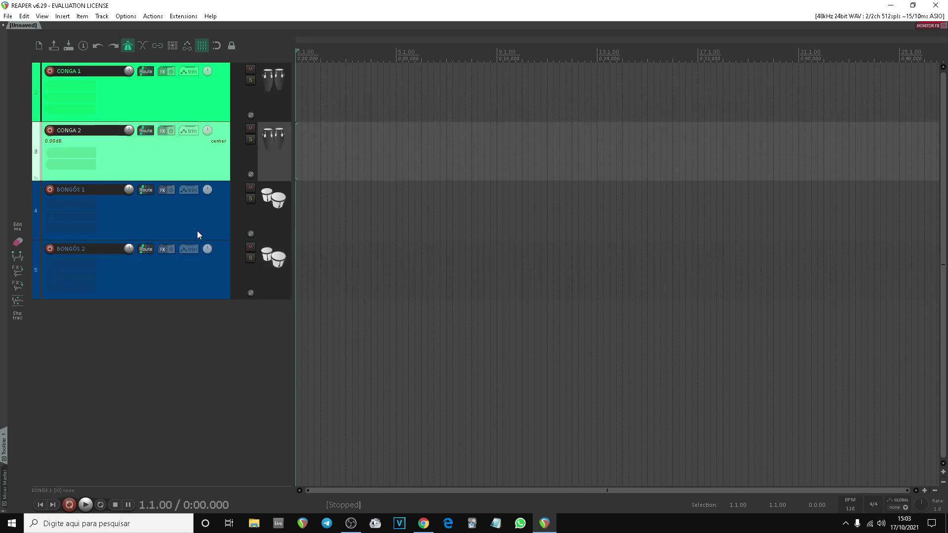
{"action": "left_click", "coordinate": [197, 232]}
{"action": "left_click", "coordinate": [197, 304]}
{"action": "left_click", "coordinate": [227, 261]}
{"action": "left_click", "coordinate": [212, 217]}
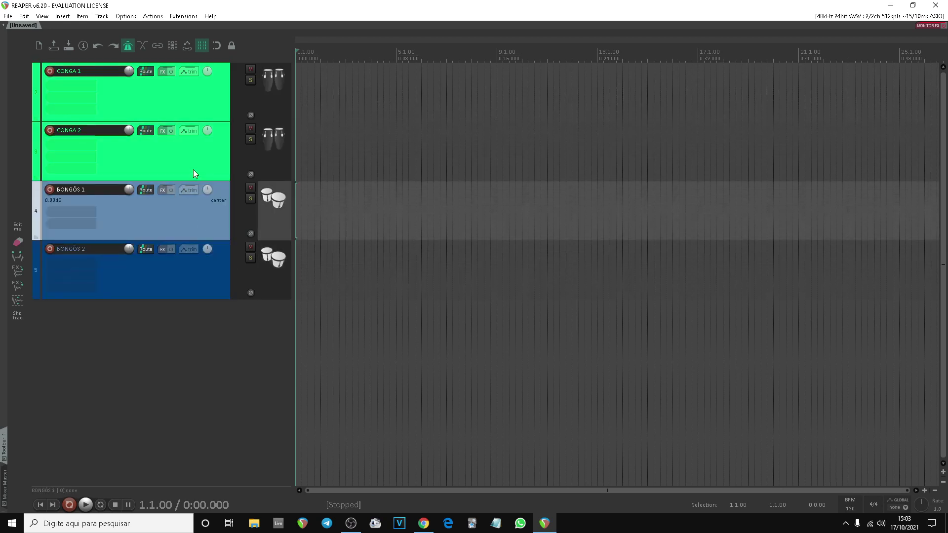
{"action": "left_click", "coordinate": [194, 171]}
{"action": "left_click", "coordinate": [203, 114]}
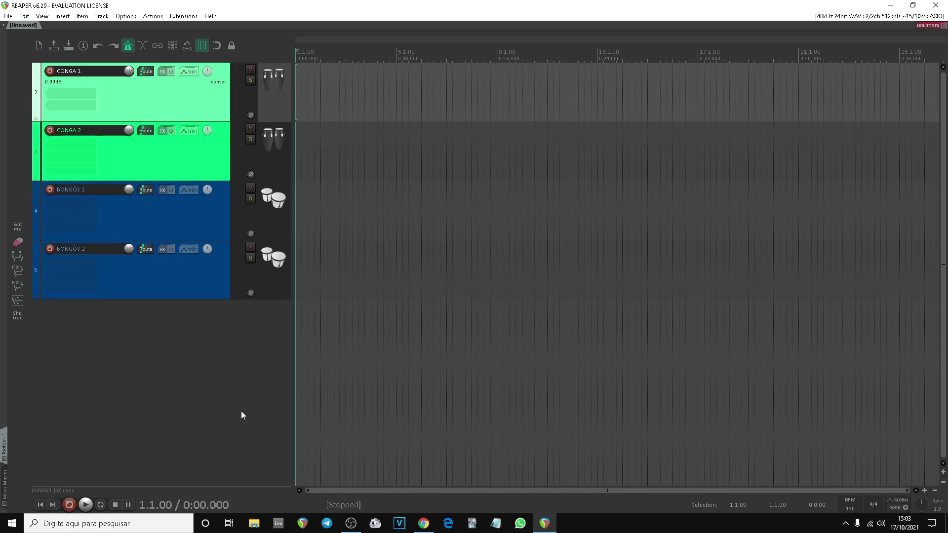
- Load the project template TAMPLATE GRAVAÇÃO PERCUSSÃO again
{"action": "left_click", "coordinate": [8, 16]}
{"action": "mouse_move", "coordinate": [78, 108]}
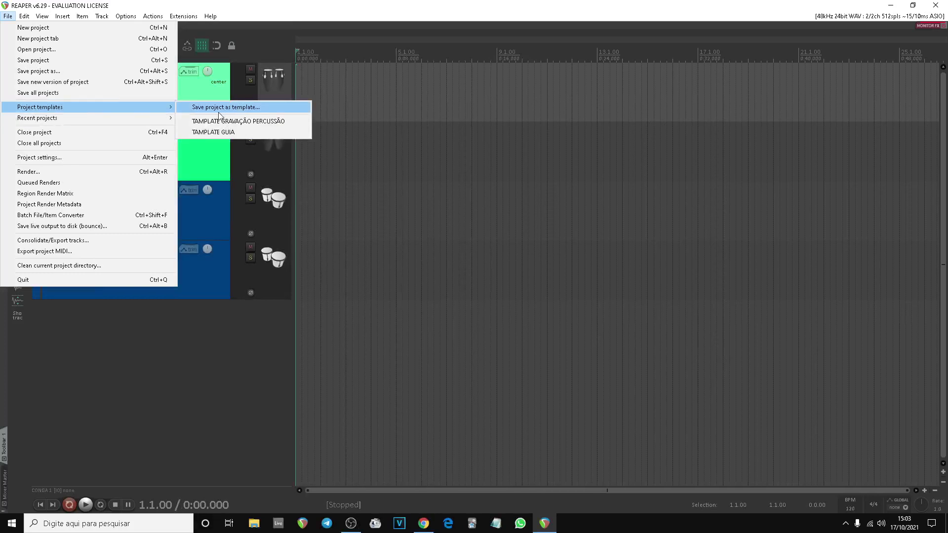
{"action": "left_click", "coordinate": [238, 121]}
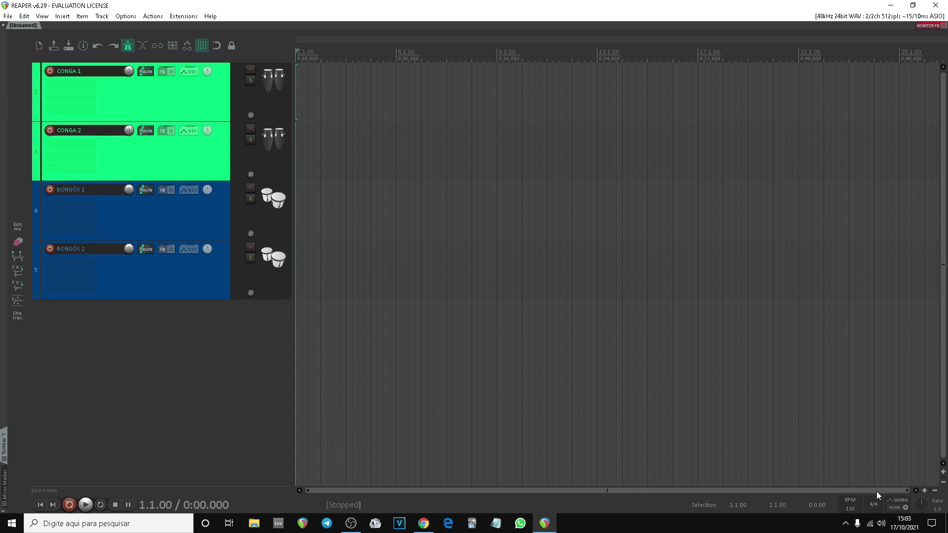
{"action": "left_click", "coordinate": [842, 524]}
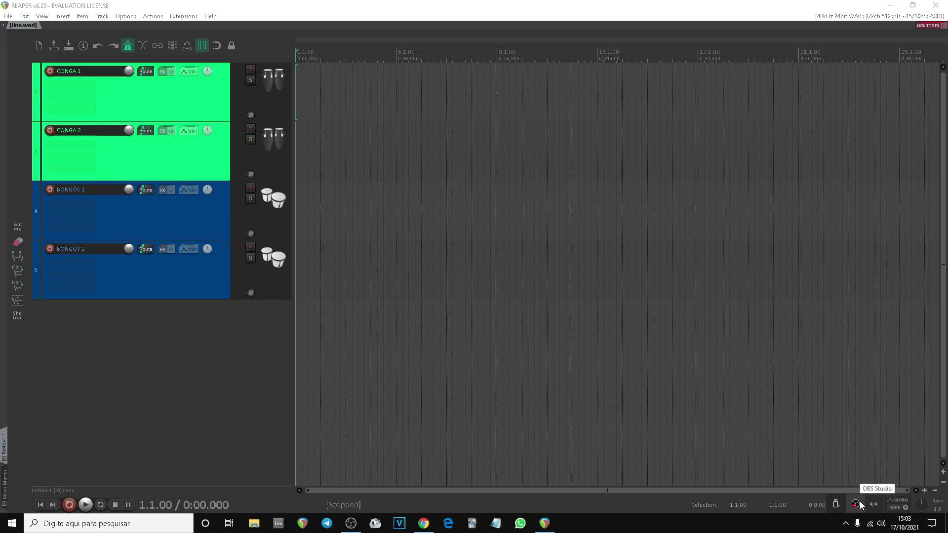